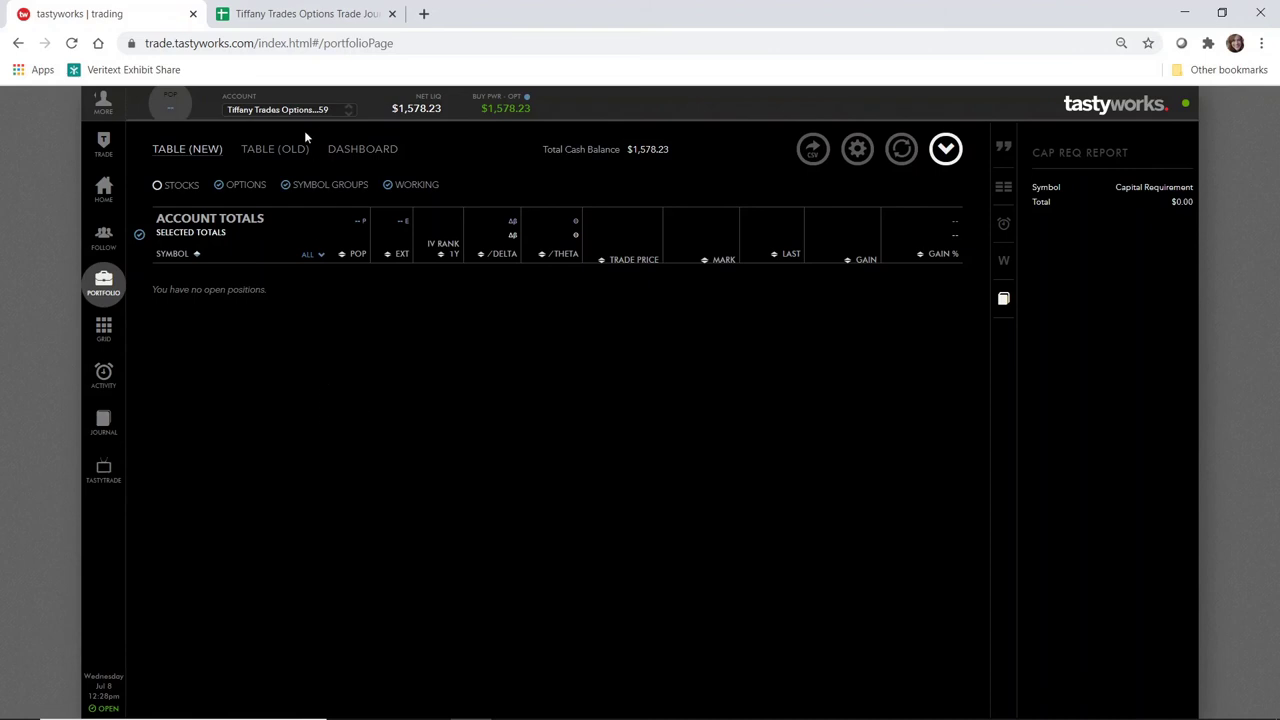
Open the trade journal and check the AAPL Cost Basis sum and cell L11.
click(296, 18)
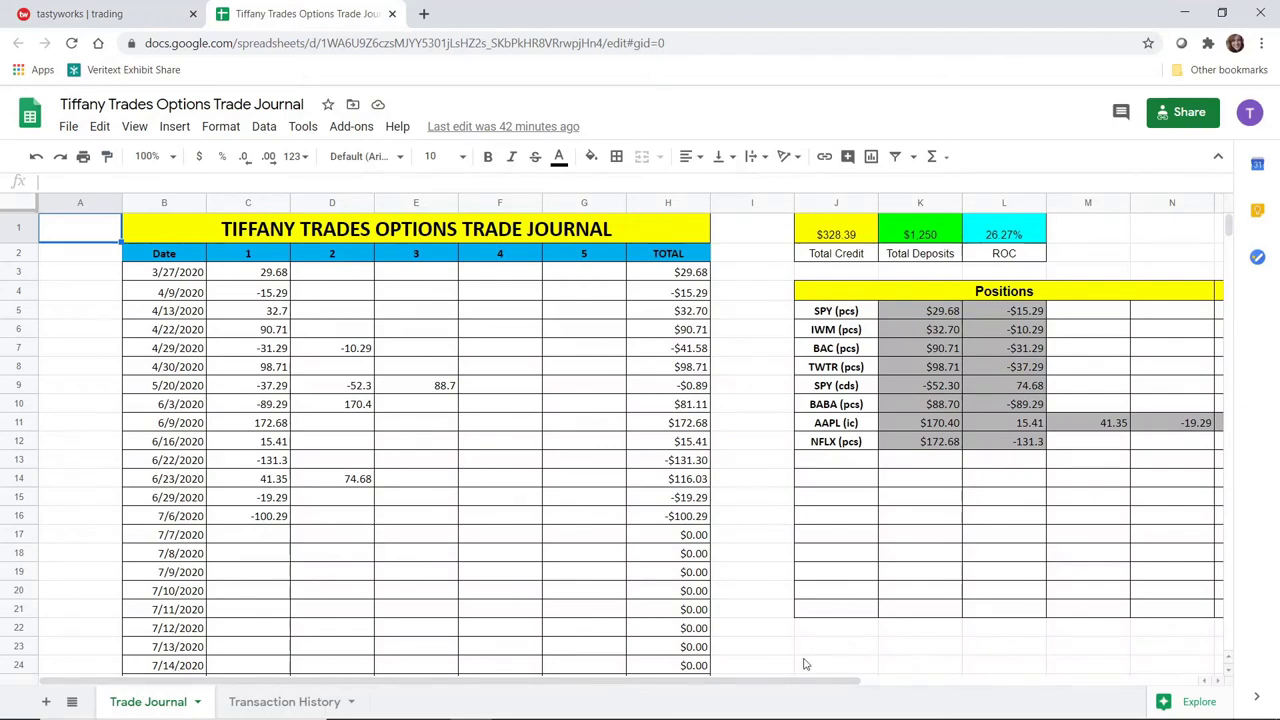
drag(791, 682, 905, 682)
click(905, 667)
click(1076, 424)
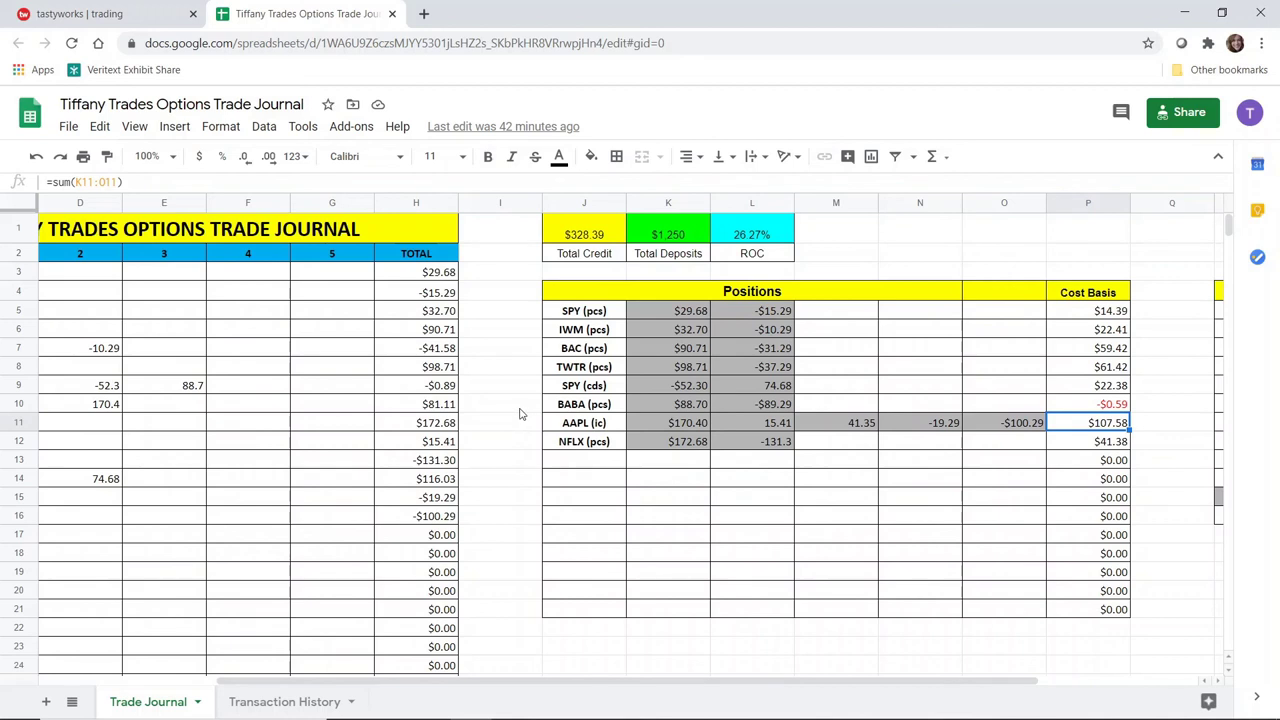
click(755, 424)
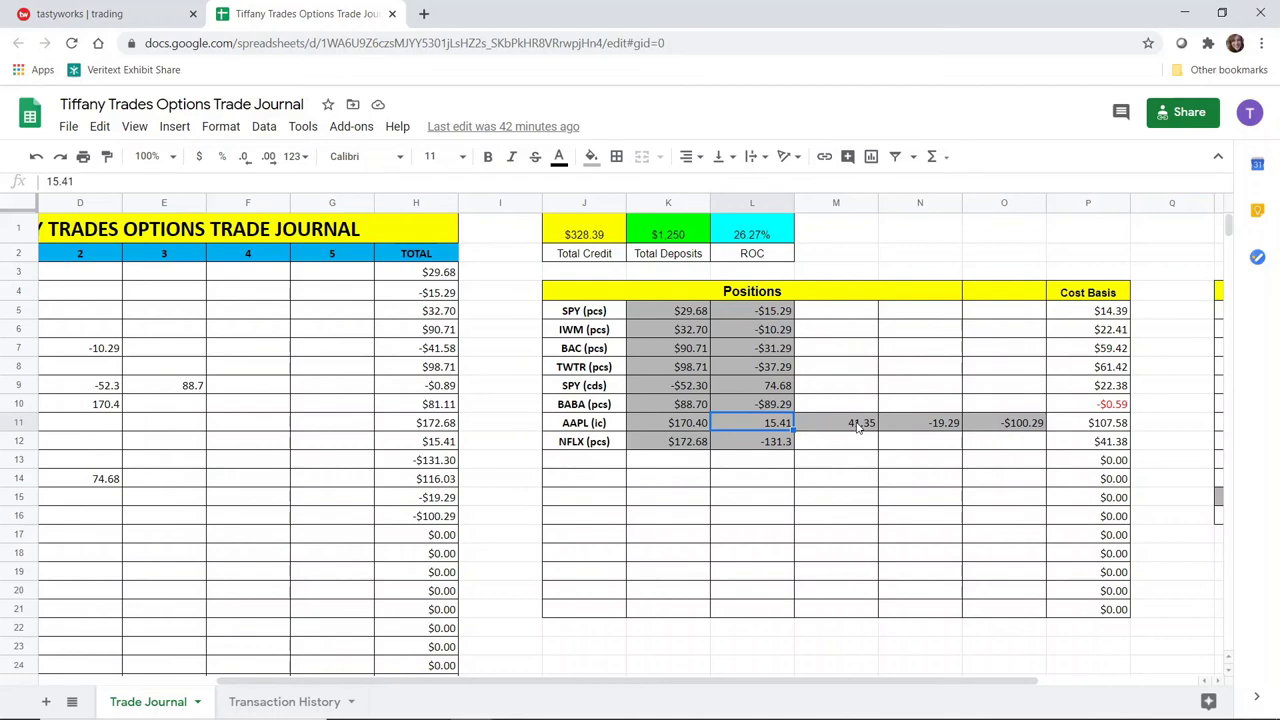
Glance at the tastyworks portfolio, then return to the journal scrolled back to column A.
click(80, 13)
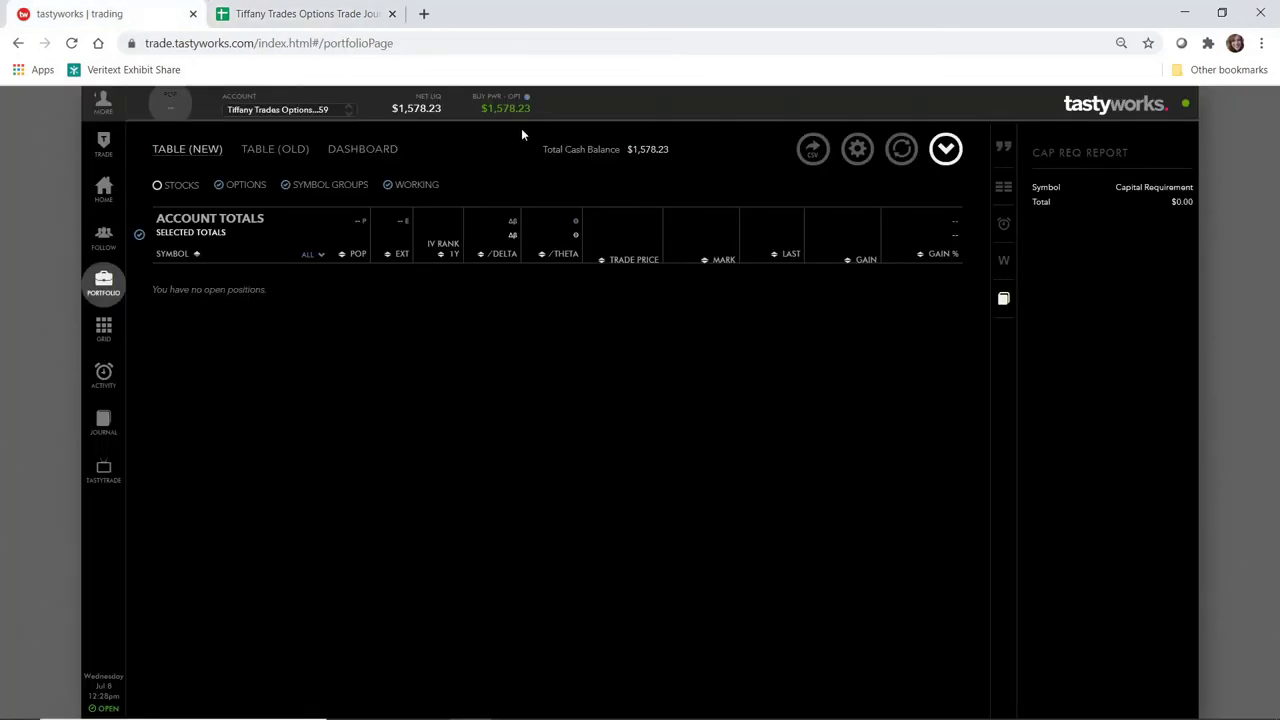
click(334, 14)
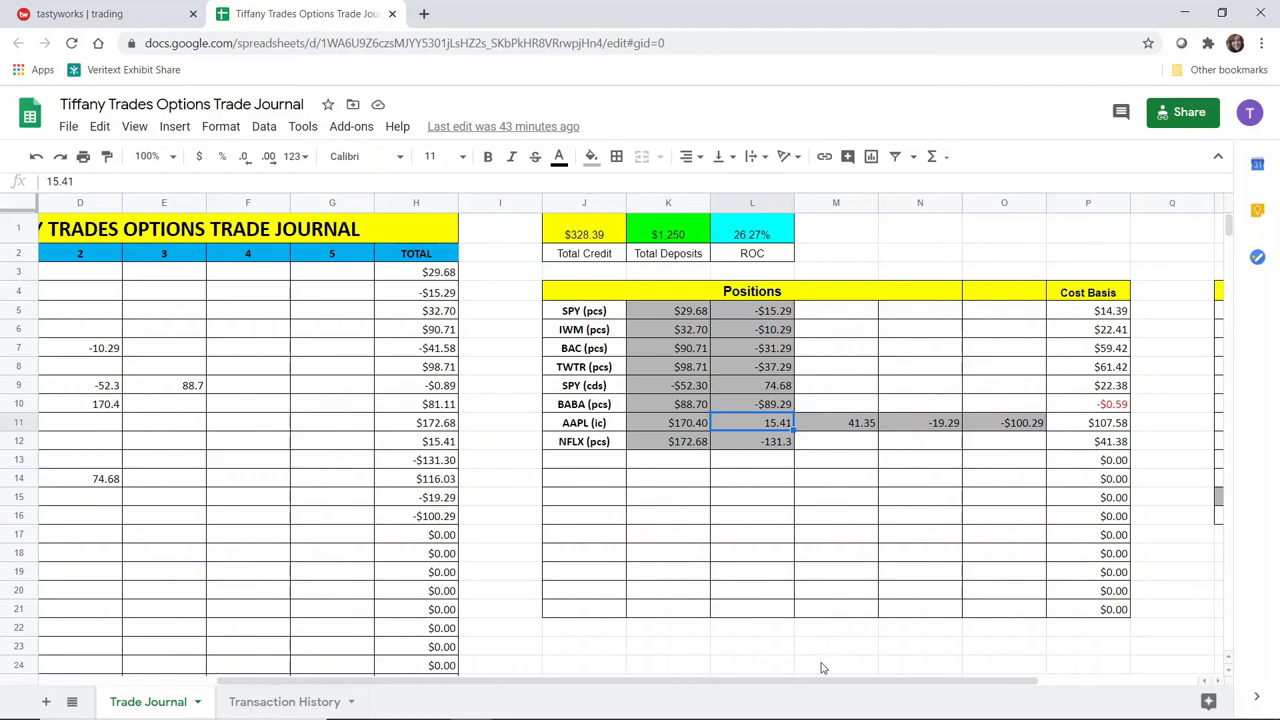
drag(845, 686, 669, 686)
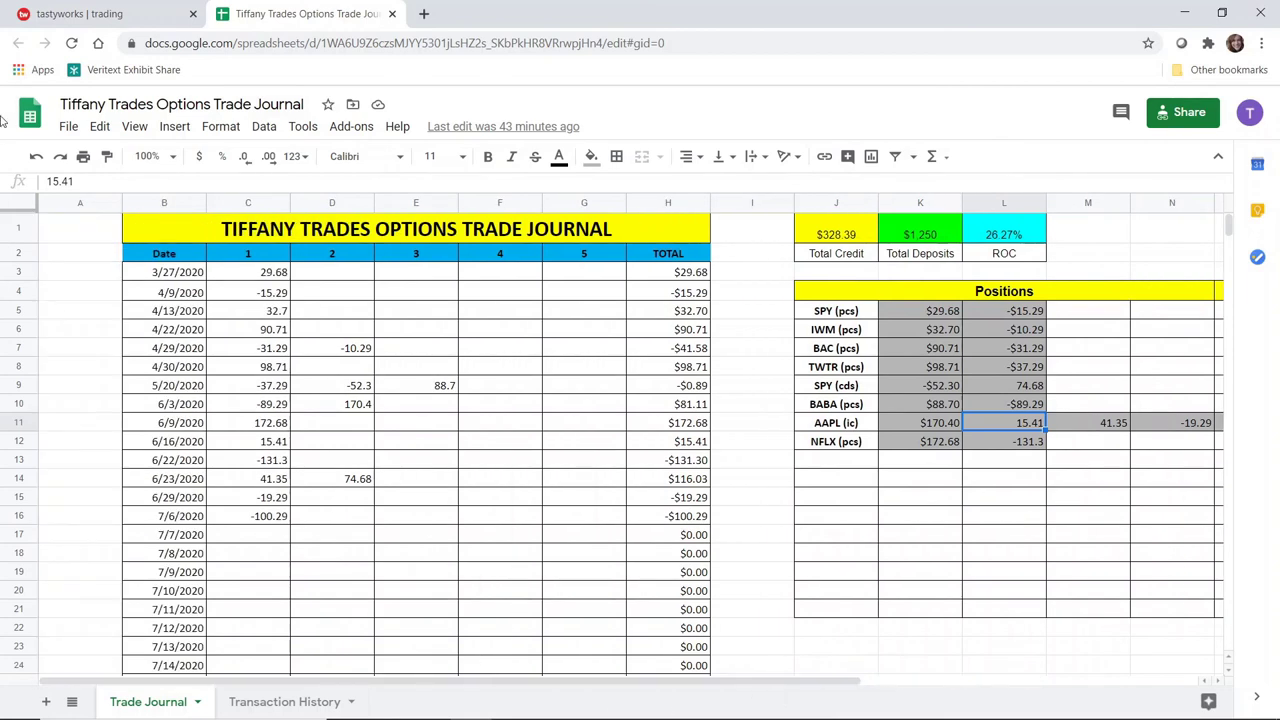
Back in tastyworks, open the Grid and browse the High Options Volume list, BBBY through TSLA.
click(57, 9)
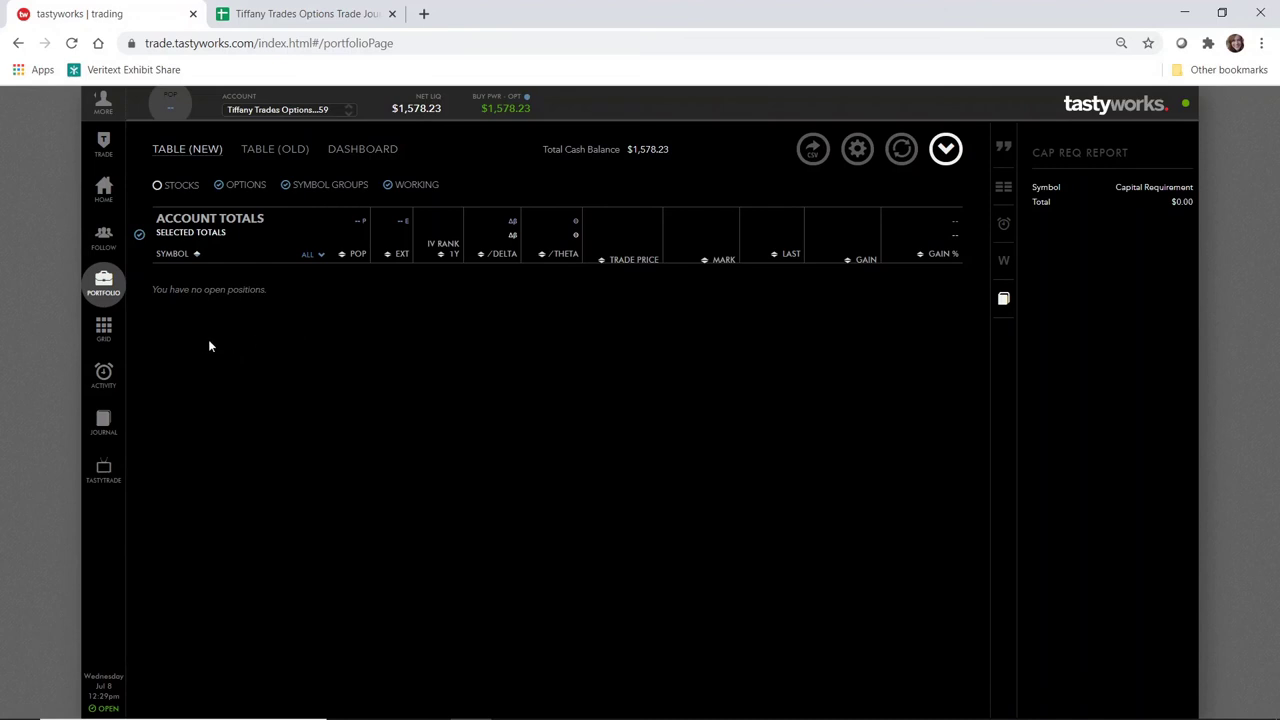
click(103, 328)
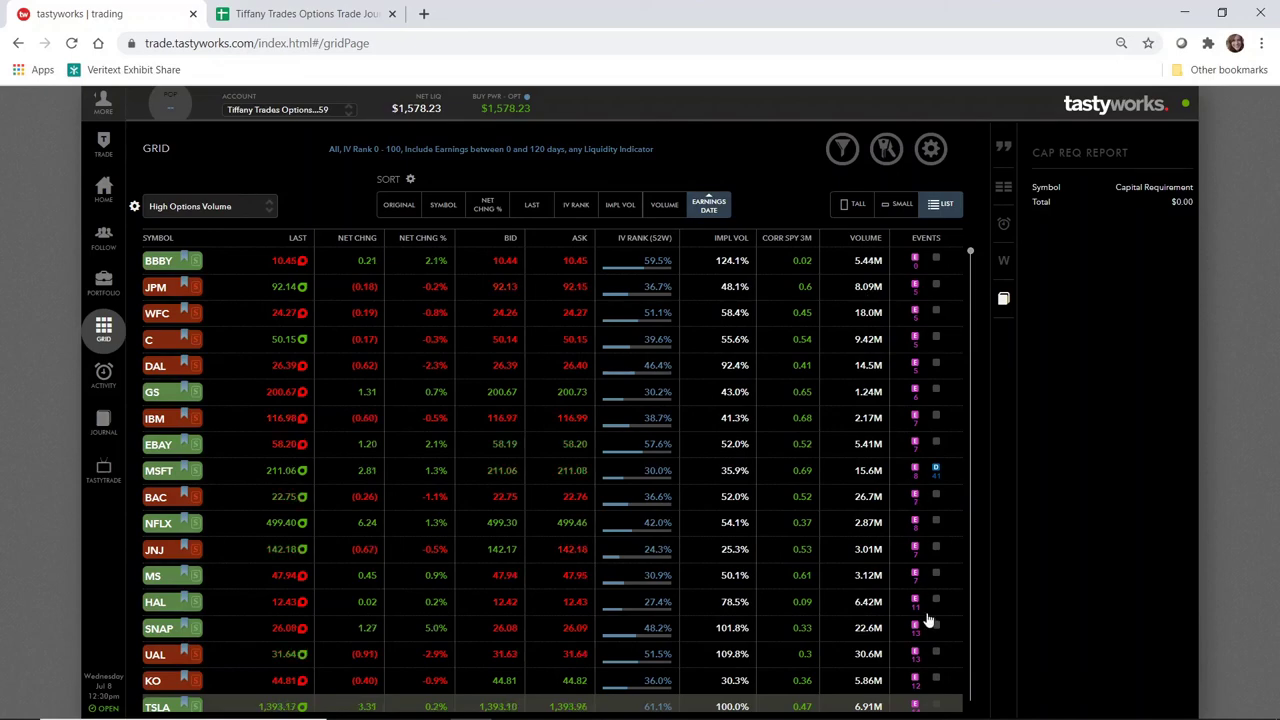
scroll(928, 620, down, 10)
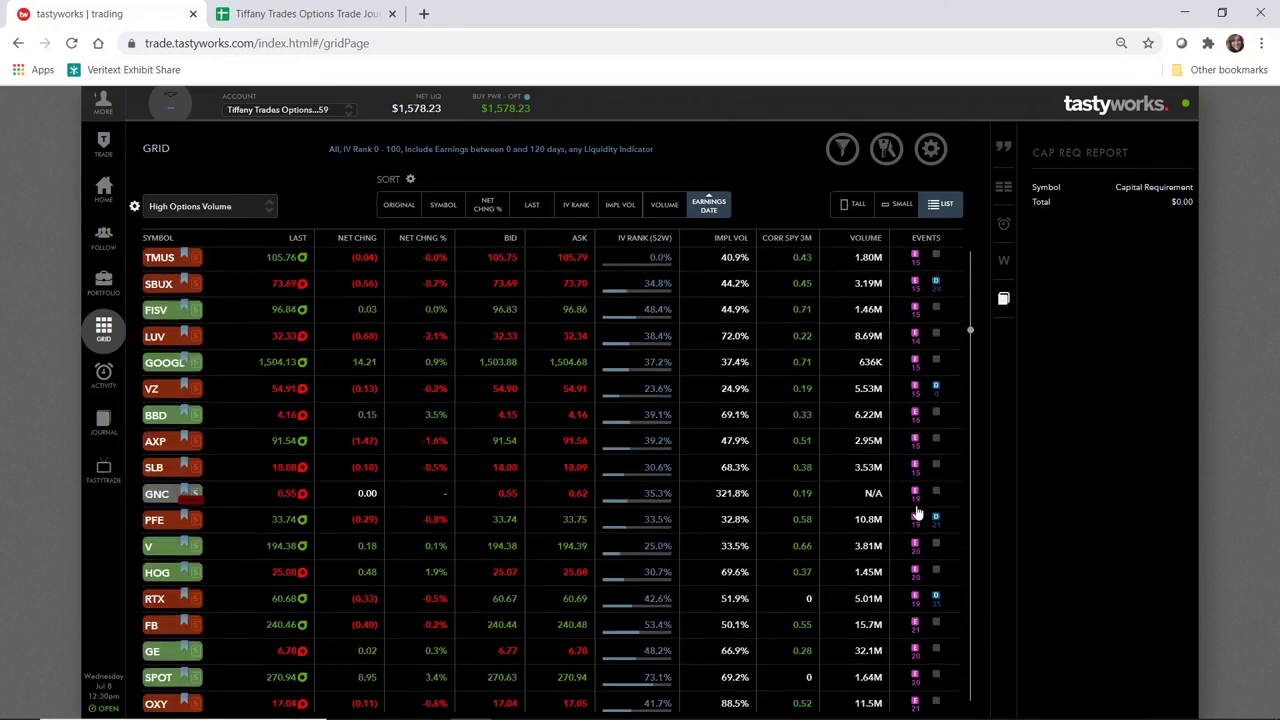
scroll(918, 513, down, 10)
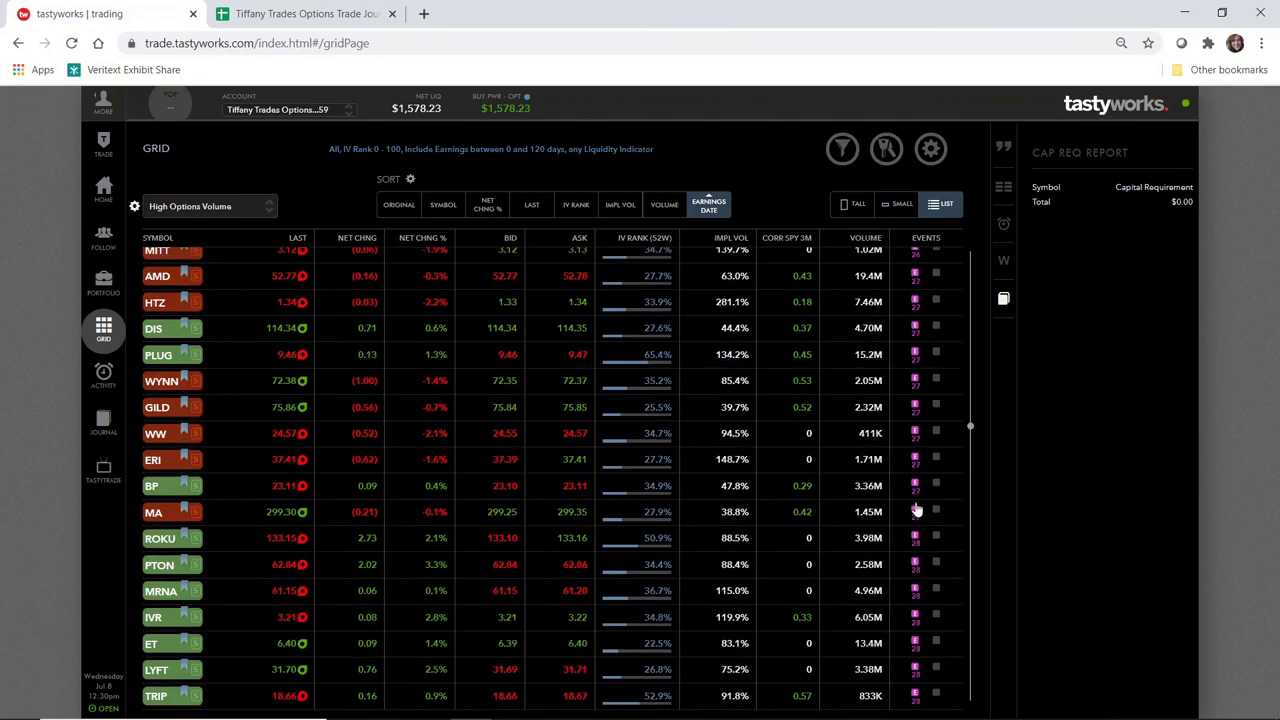
scroll(916, 511, up, 10)
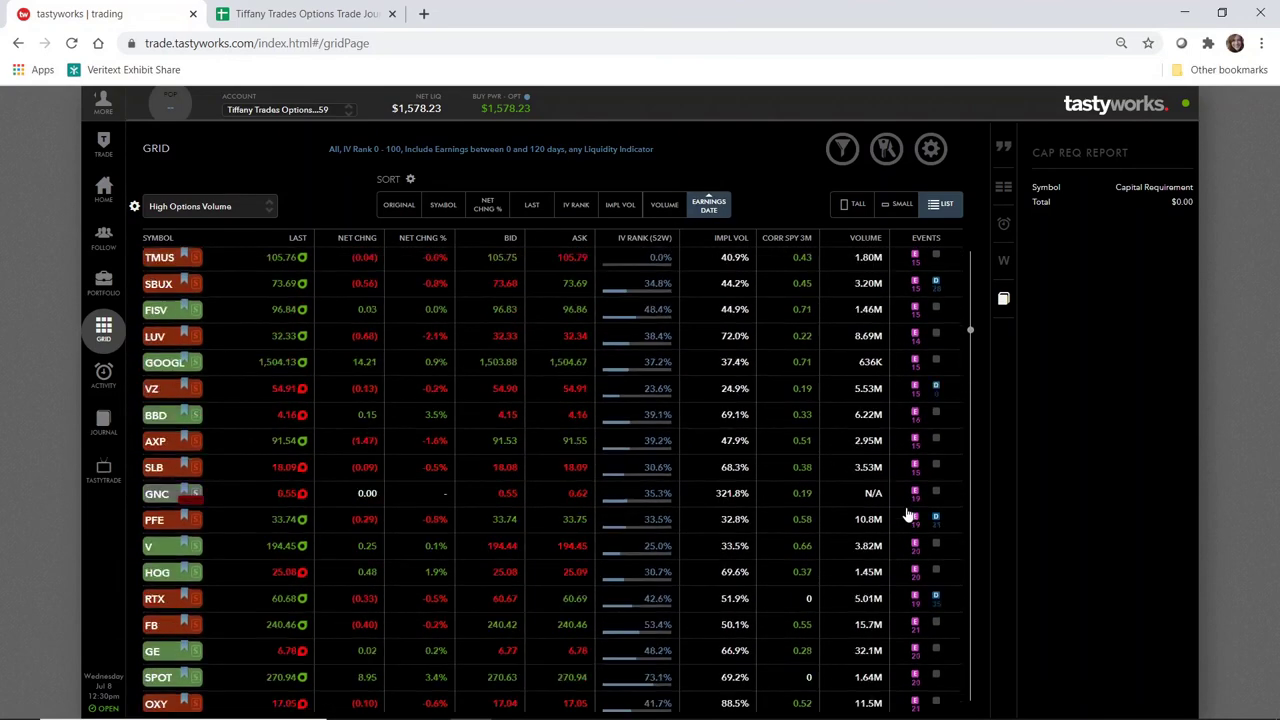
scroll(908, 513, up, 10)
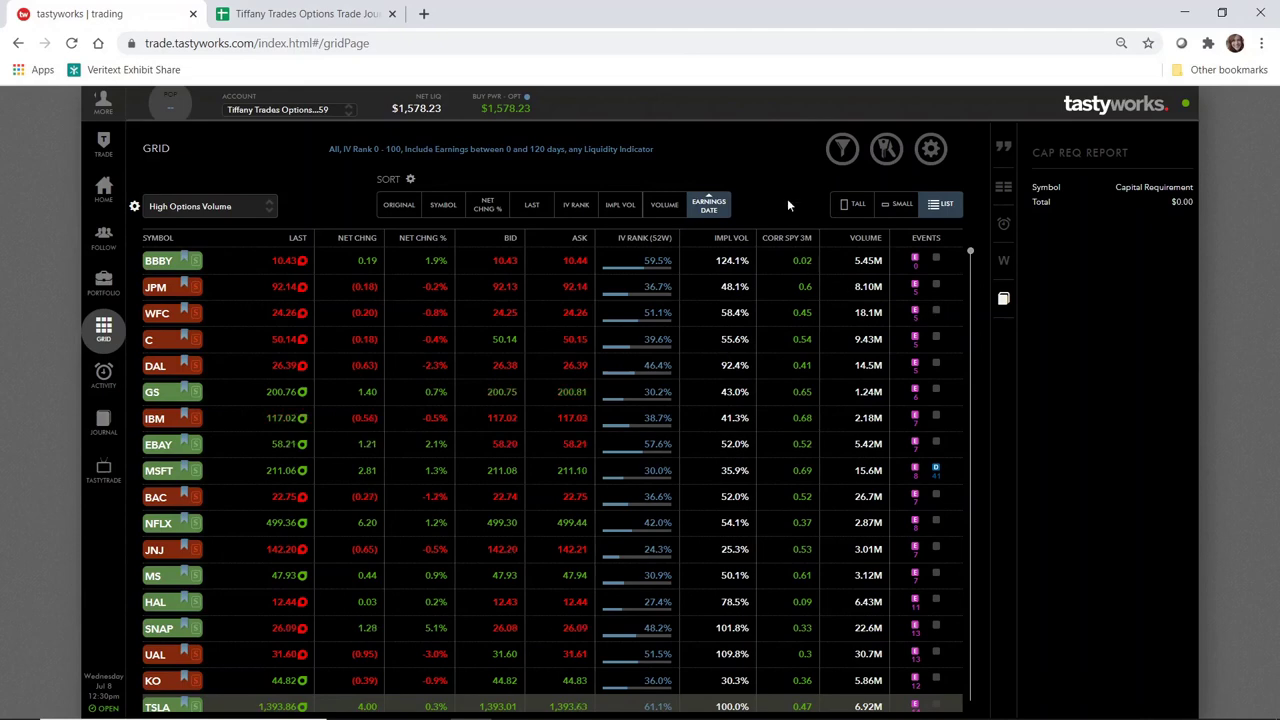
Sort the Liquid ETFs grid by IV rank so IWM leads at 43.6%.
click(578, 207)
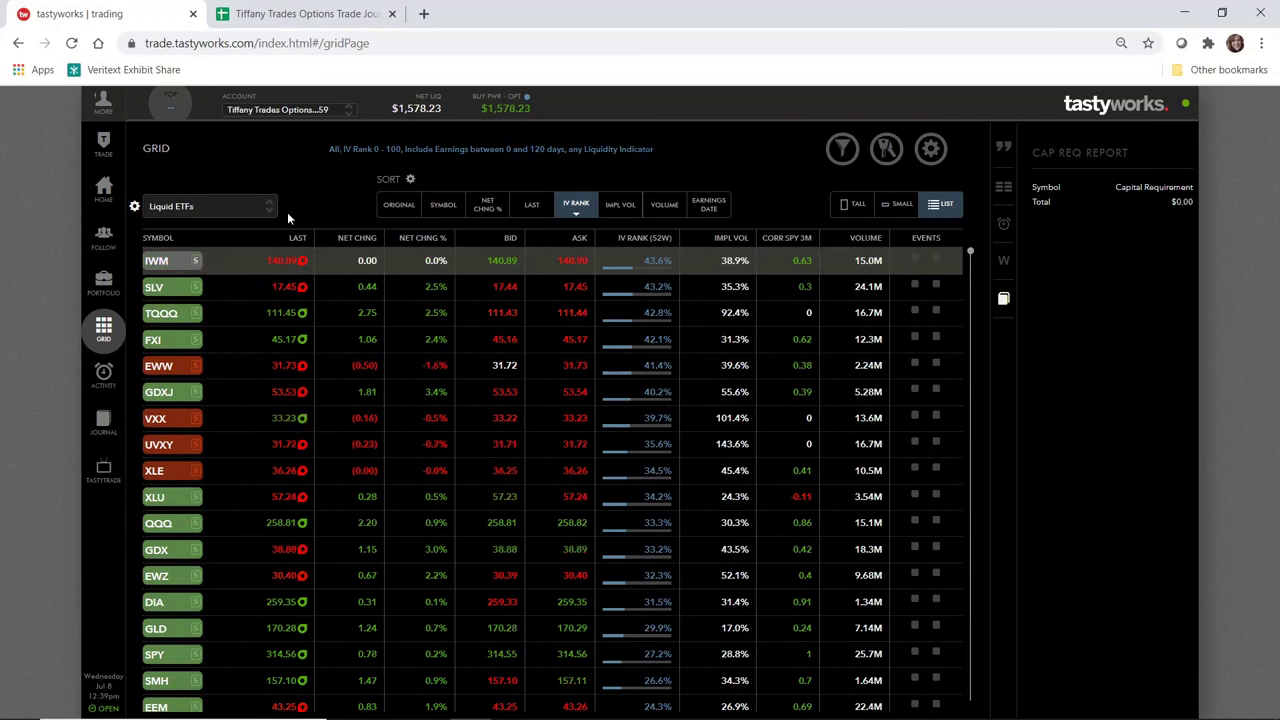
click(158, 262)
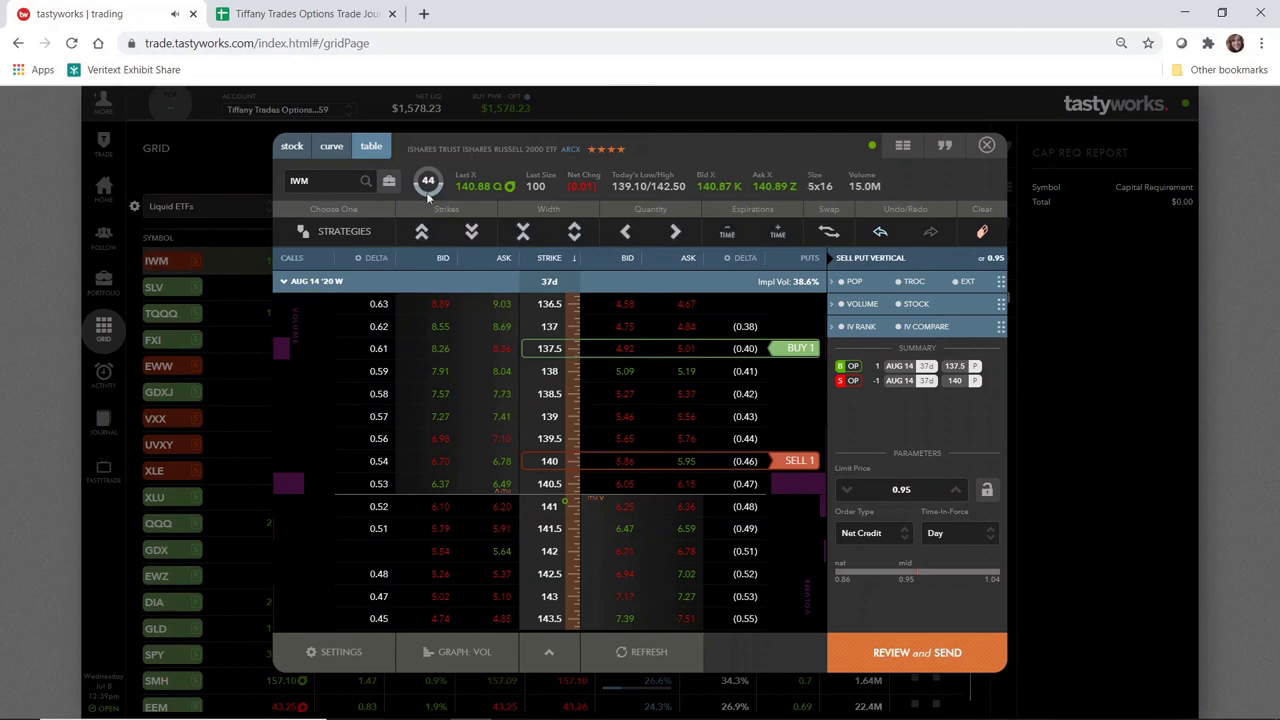
click(986, 145)
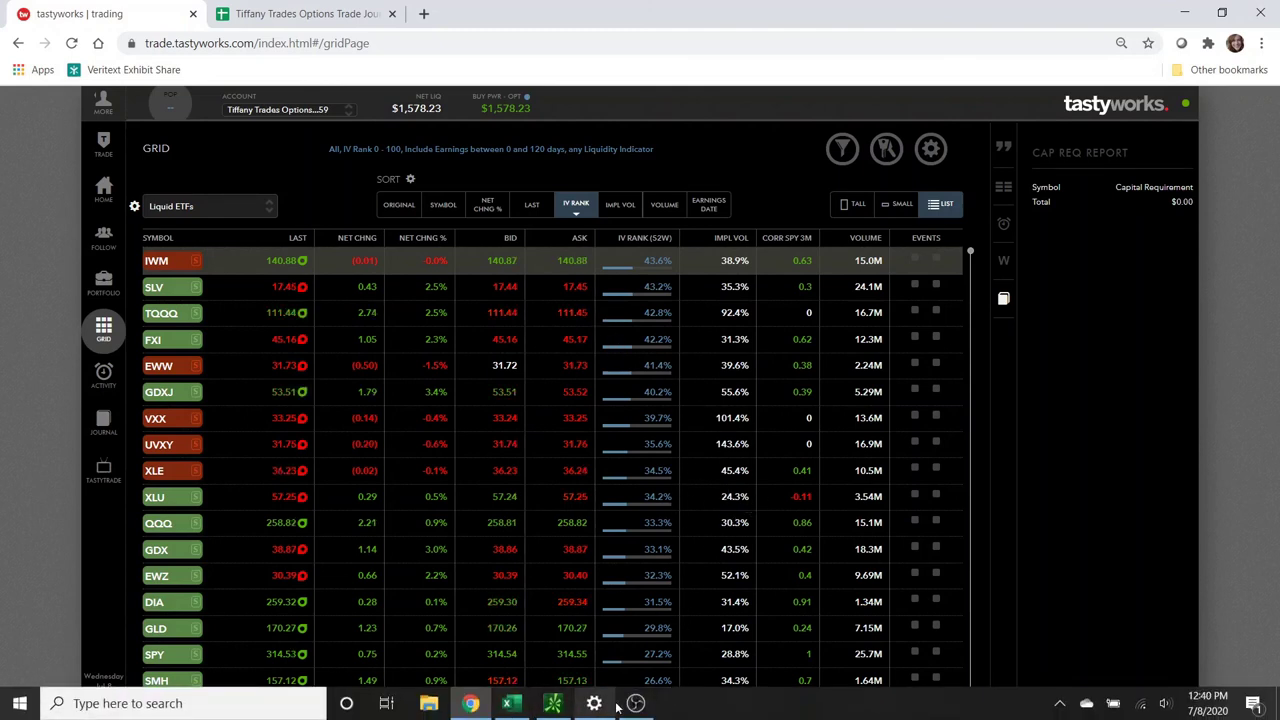
In thinkorswim, try a two-pane layout, then revert to a single IWM 90-day 2-hour chart.
click(553, 704)
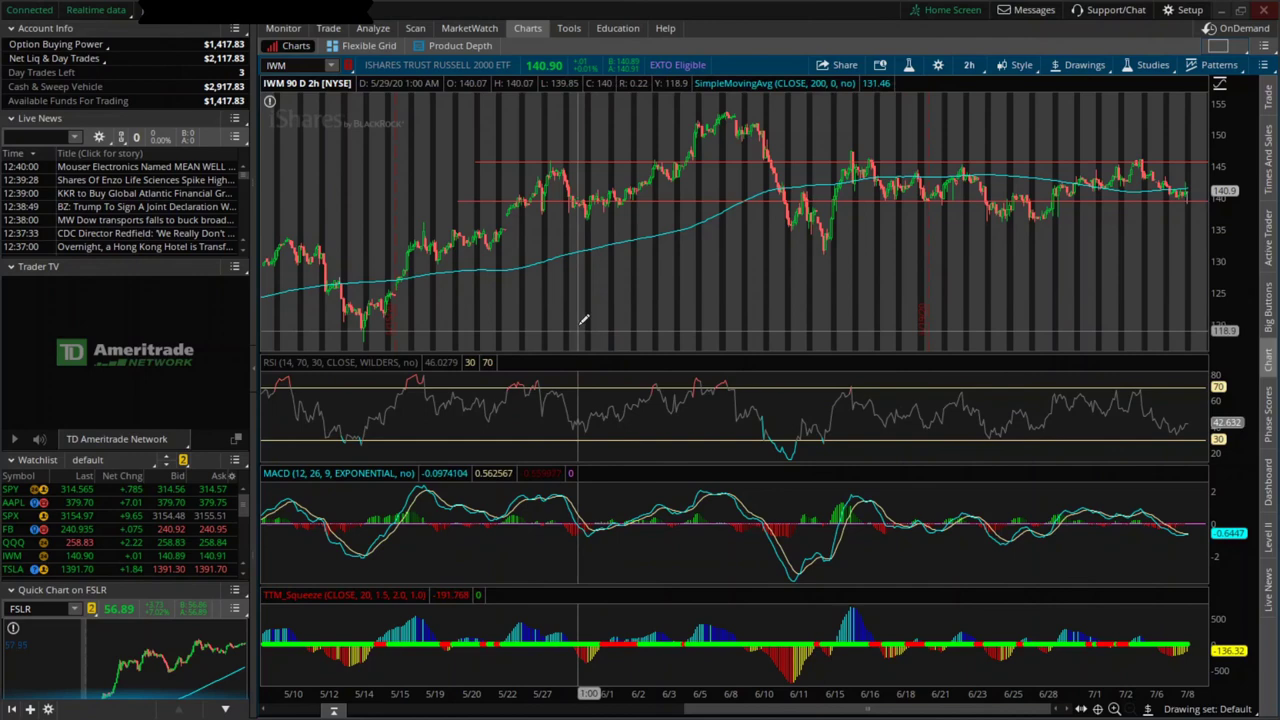
click(1220, 55)
click(1124, 77)
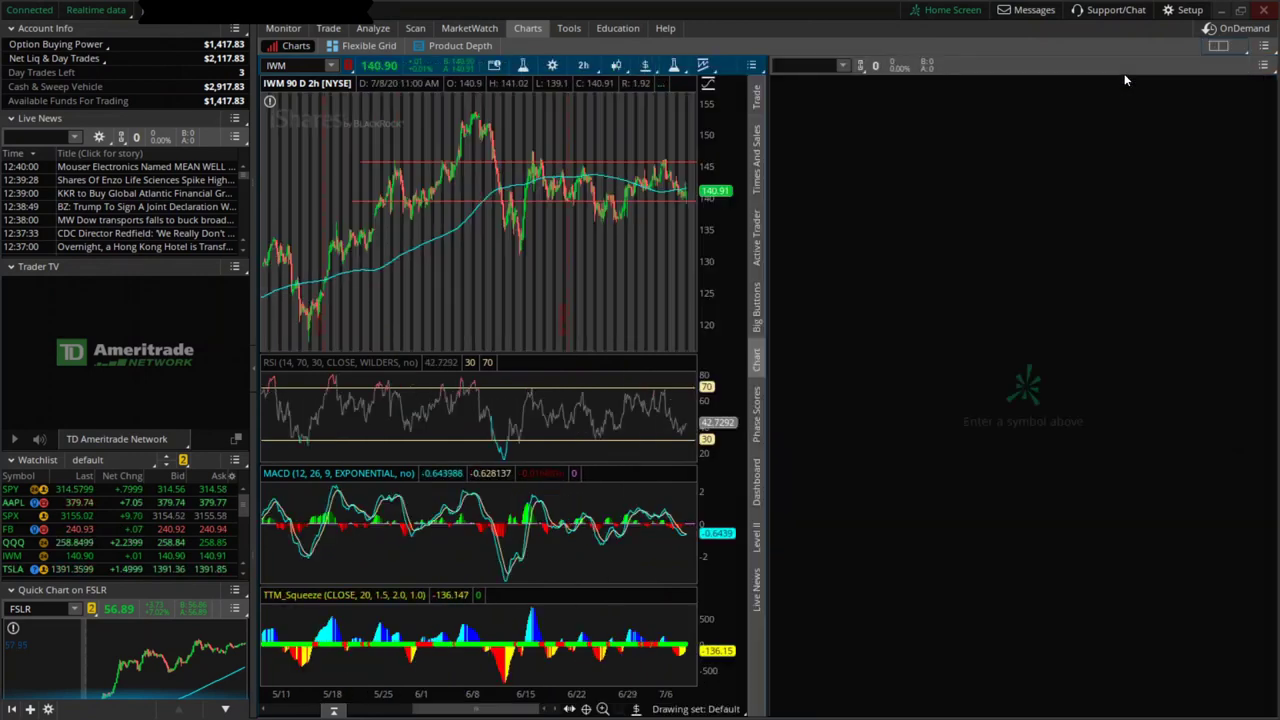
click(1217, 47)
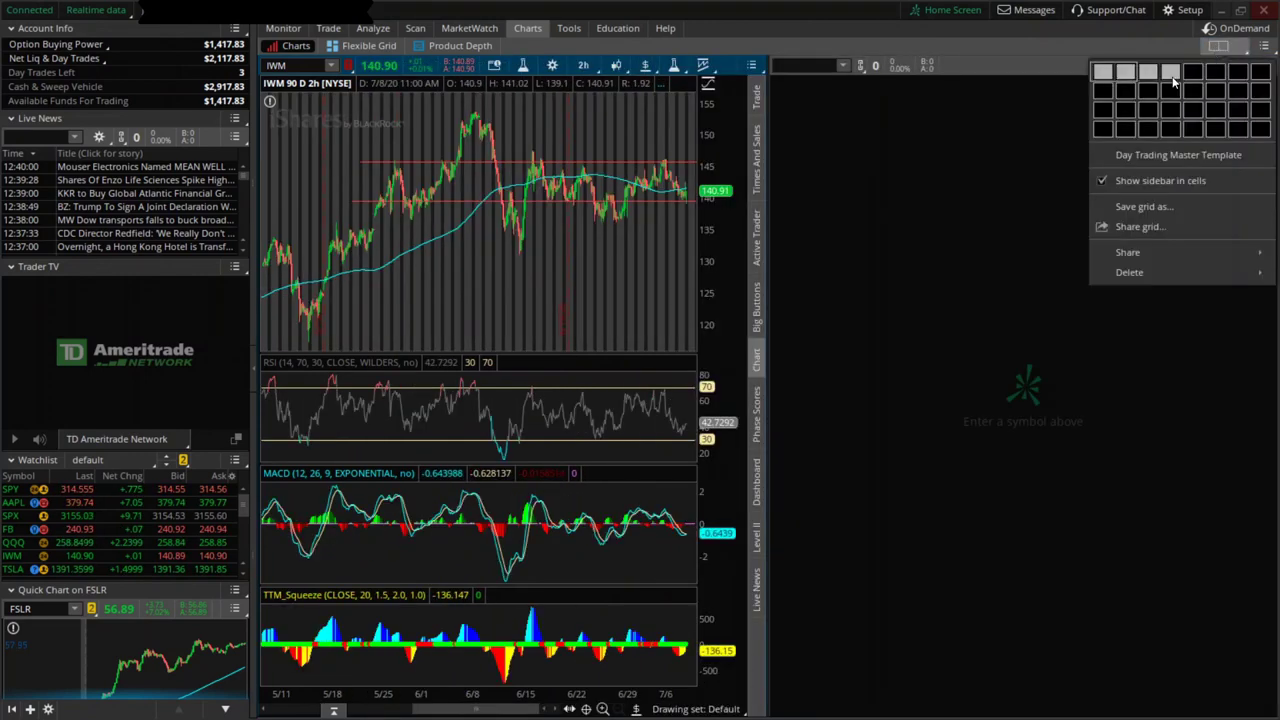
click(1103, 73)
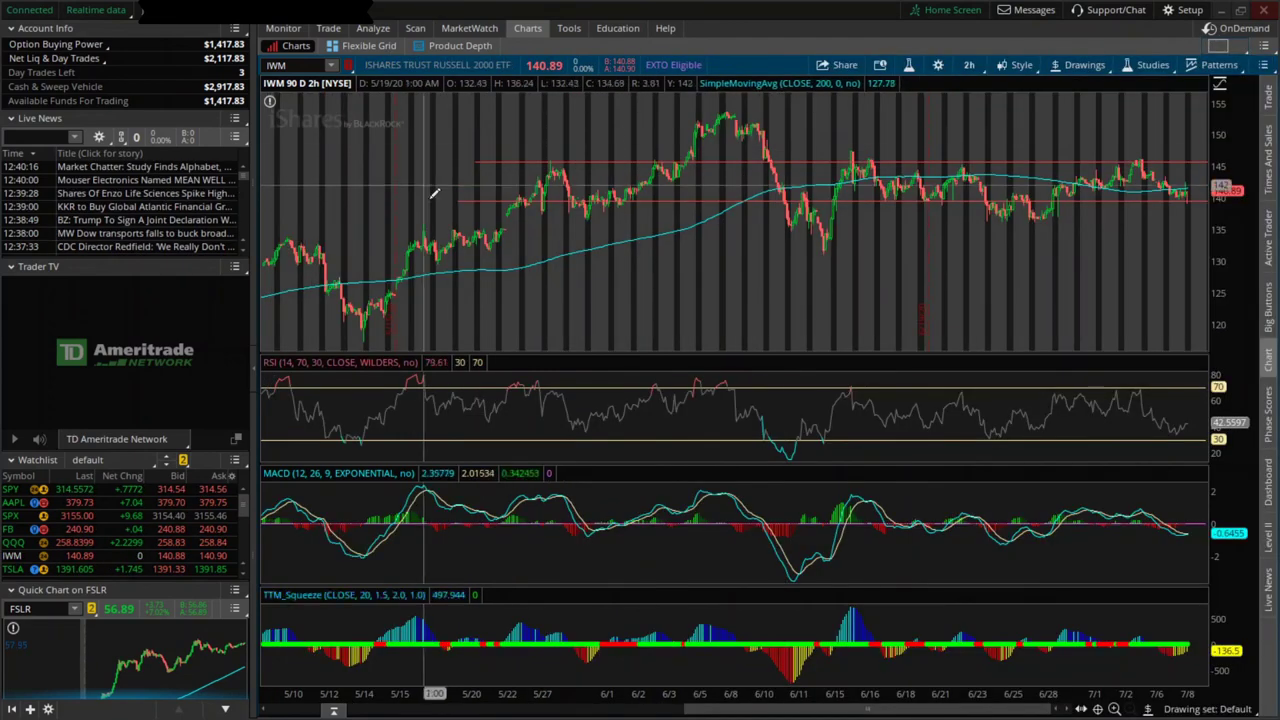
click(969, 64)
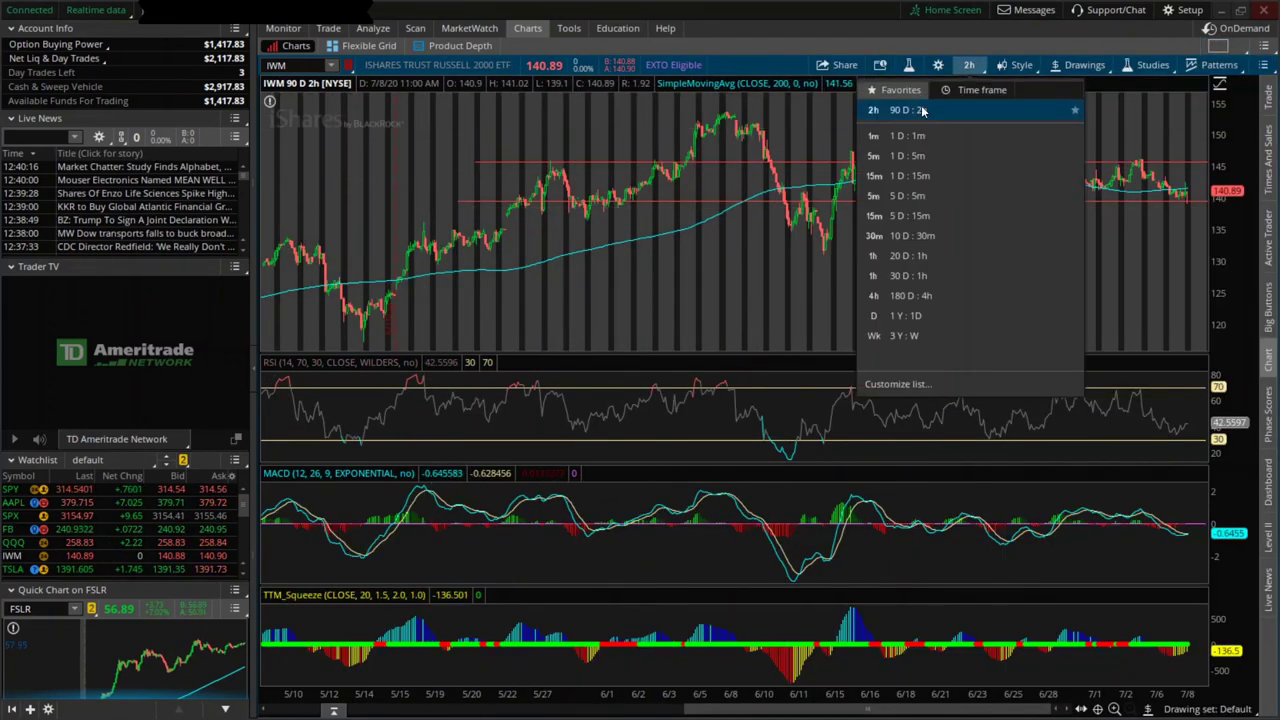
click(968, 67)
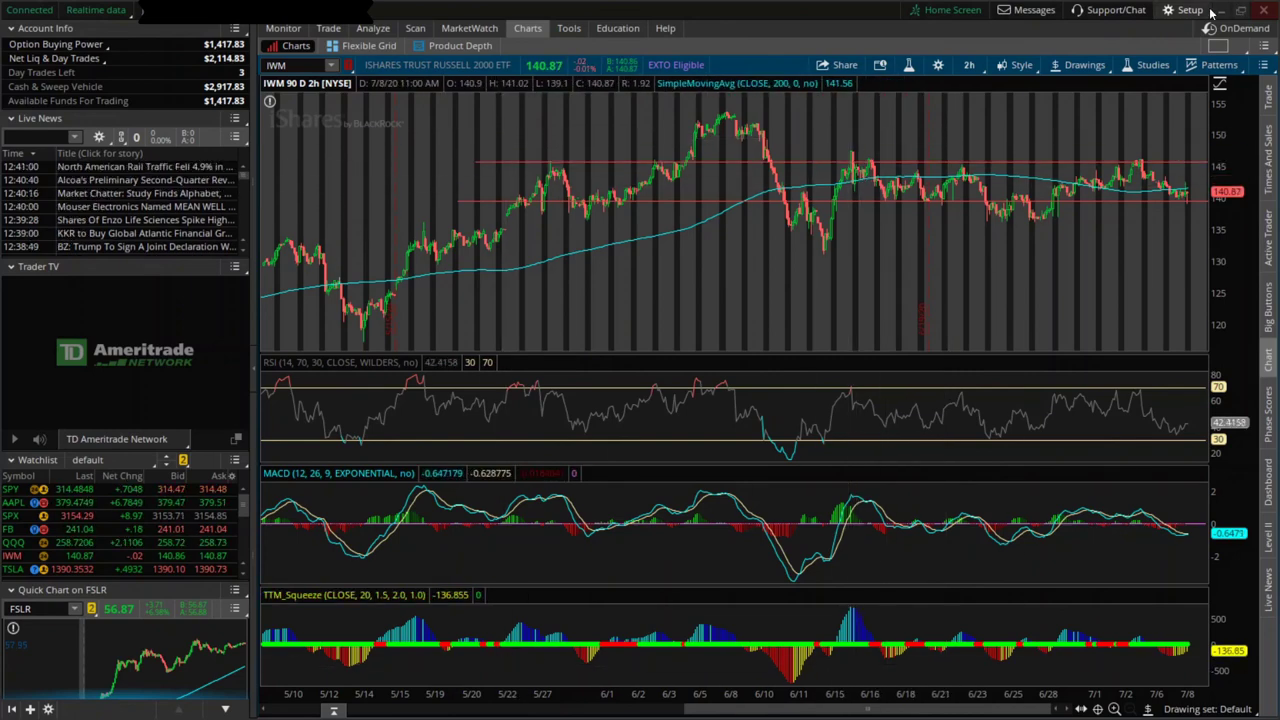
Open the IWM put vertical panel and try an Aug 21 spread selling the 139 put, buying the 137.
key(alt+Tab)
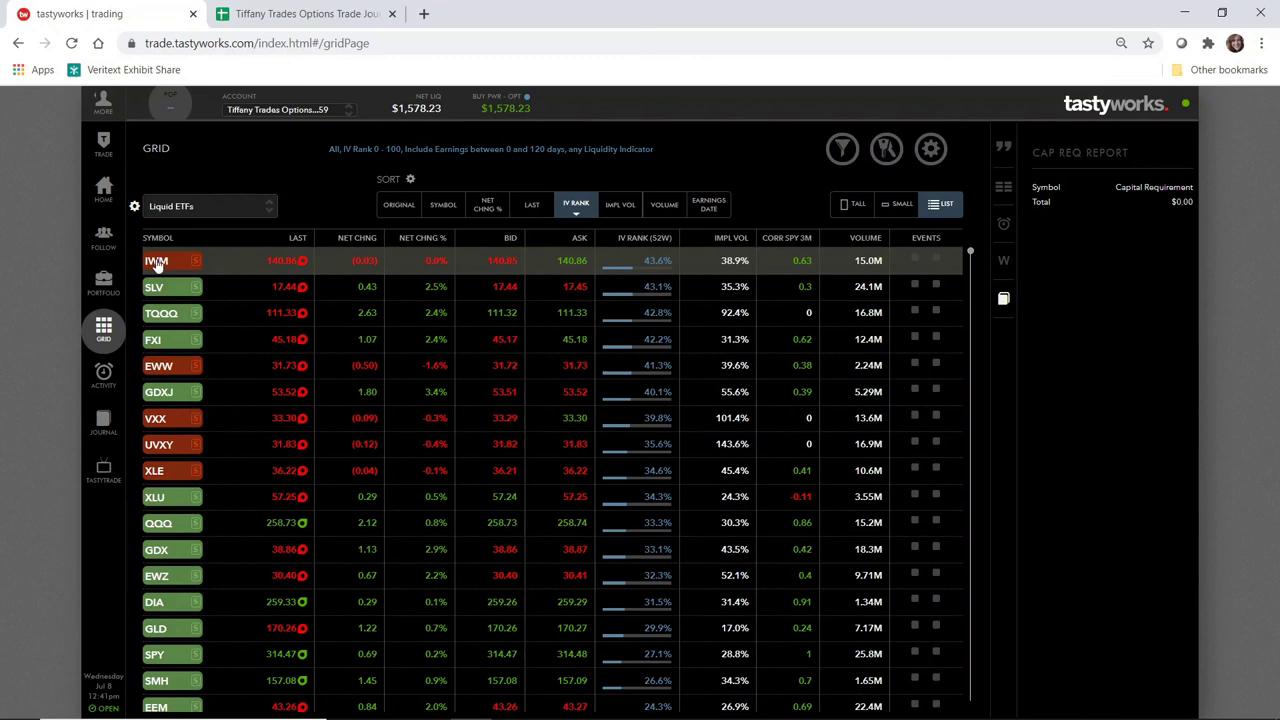
click(156, 263)
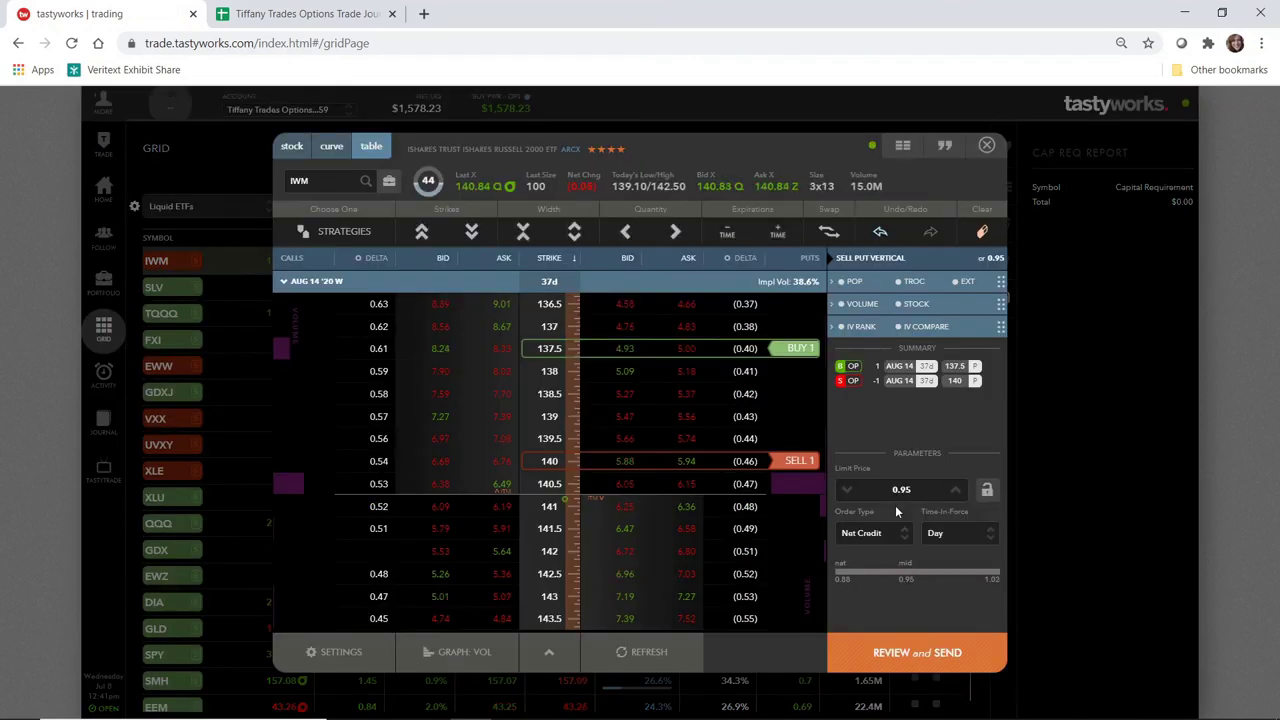
click(298, 285)
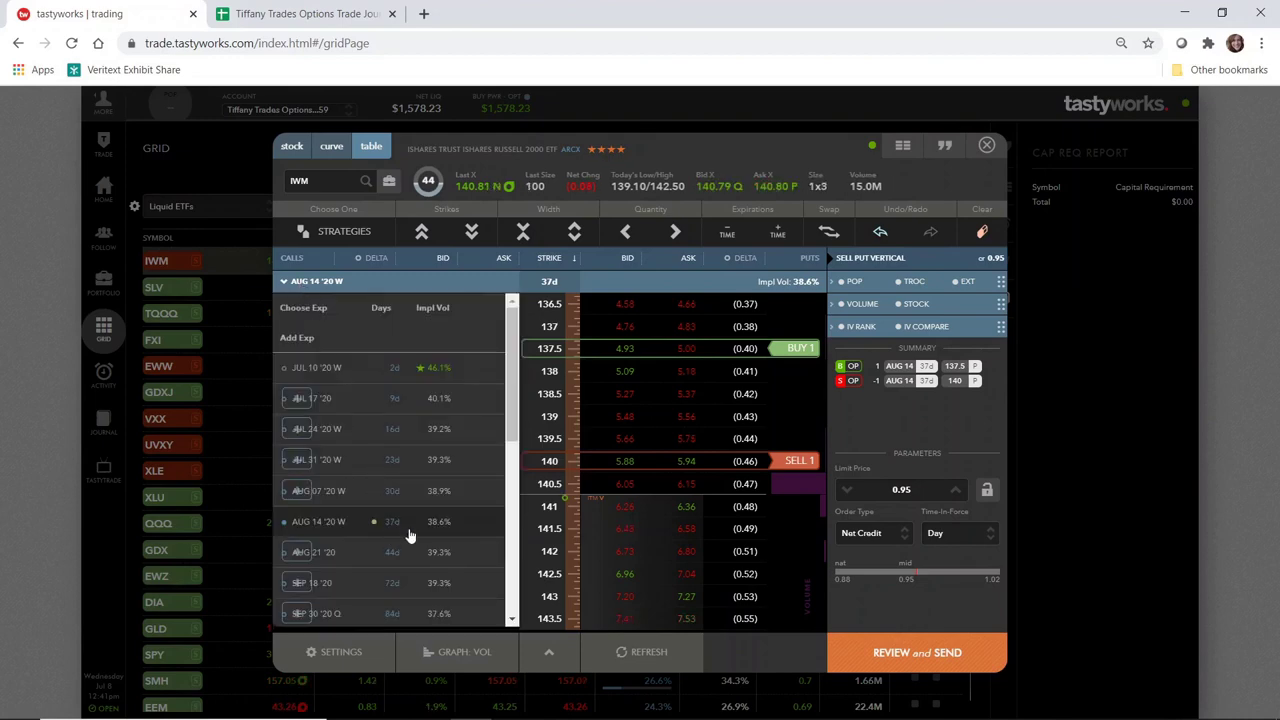
click(300, 556)
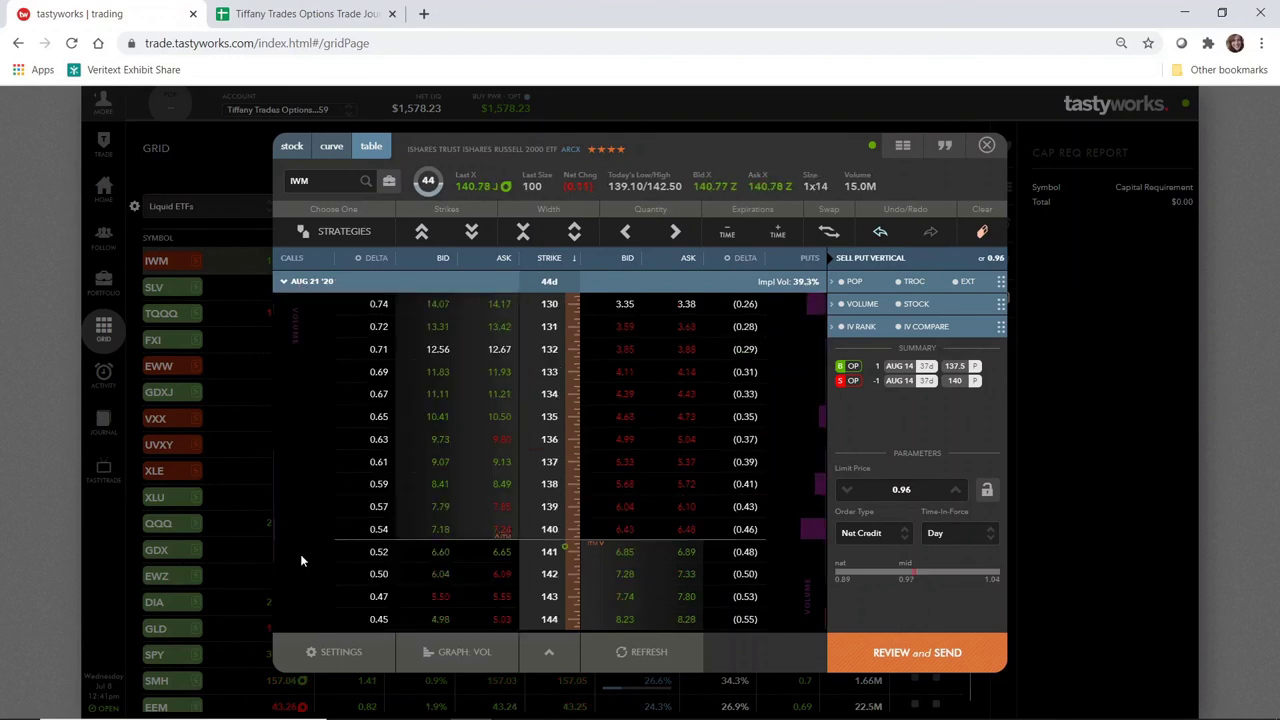
click(983, 232)
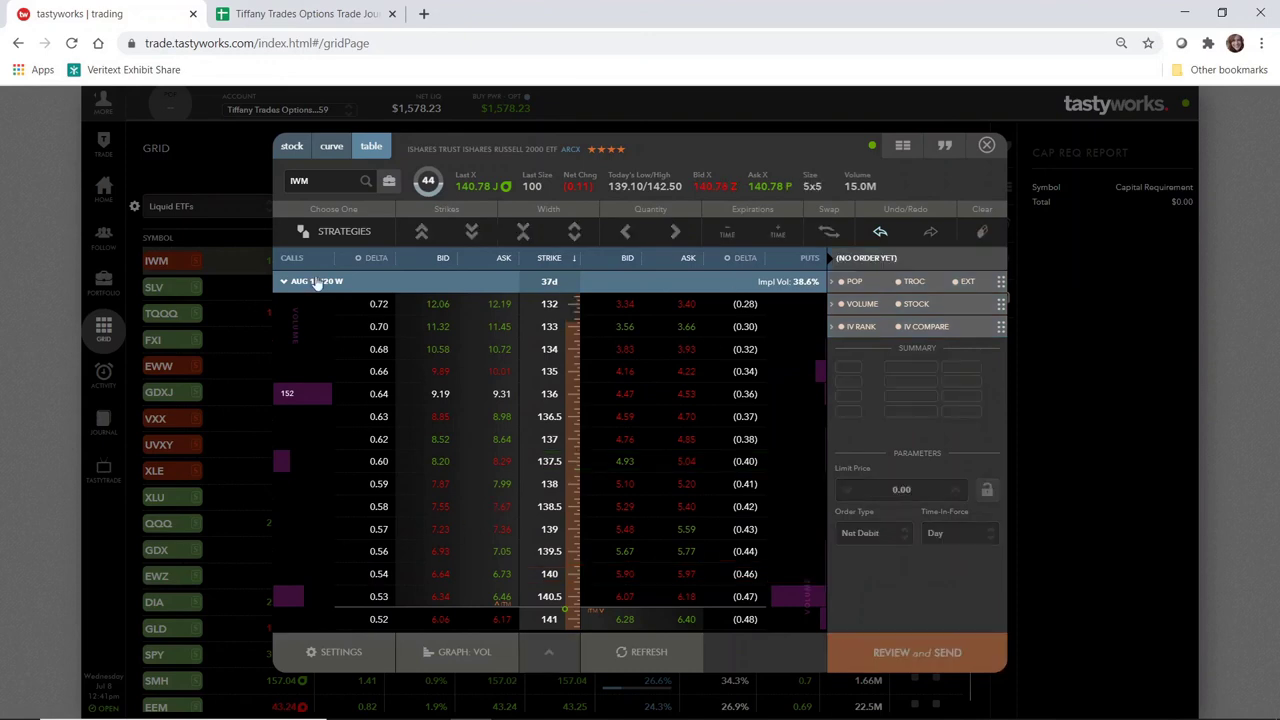
click(318, 284)
click(293, 557)
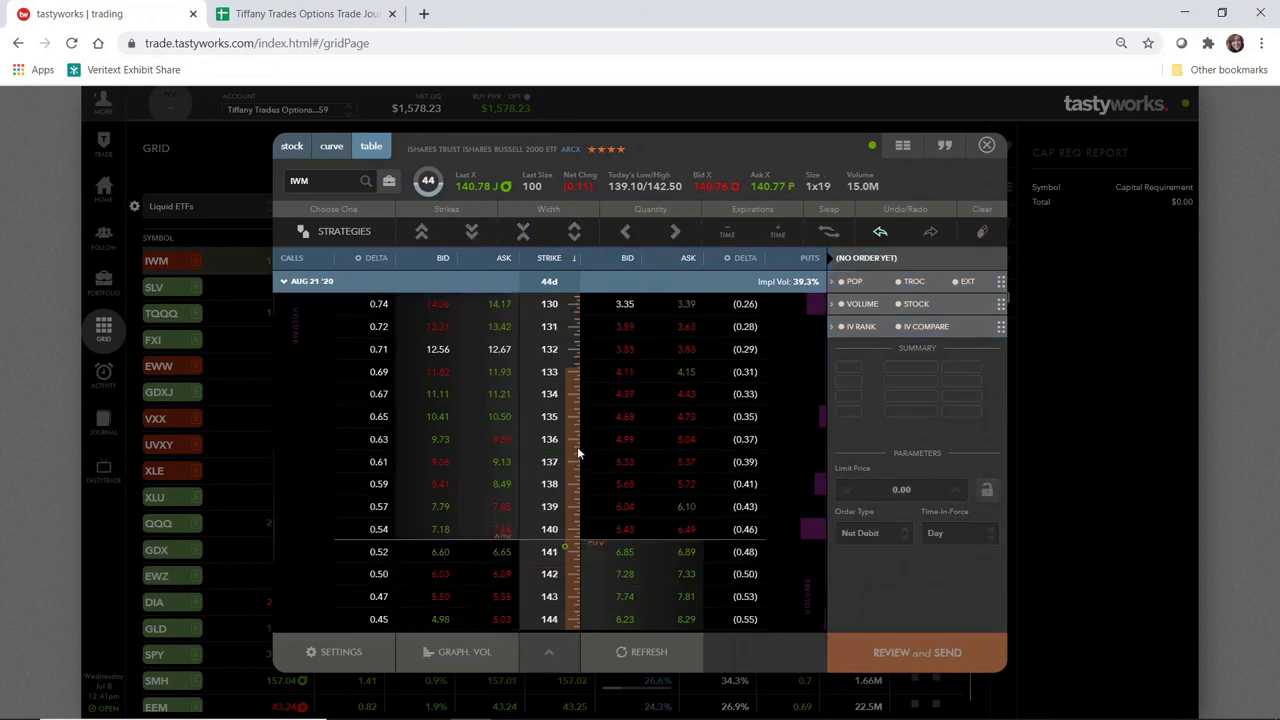
click(621, 509)
click(690, 463)
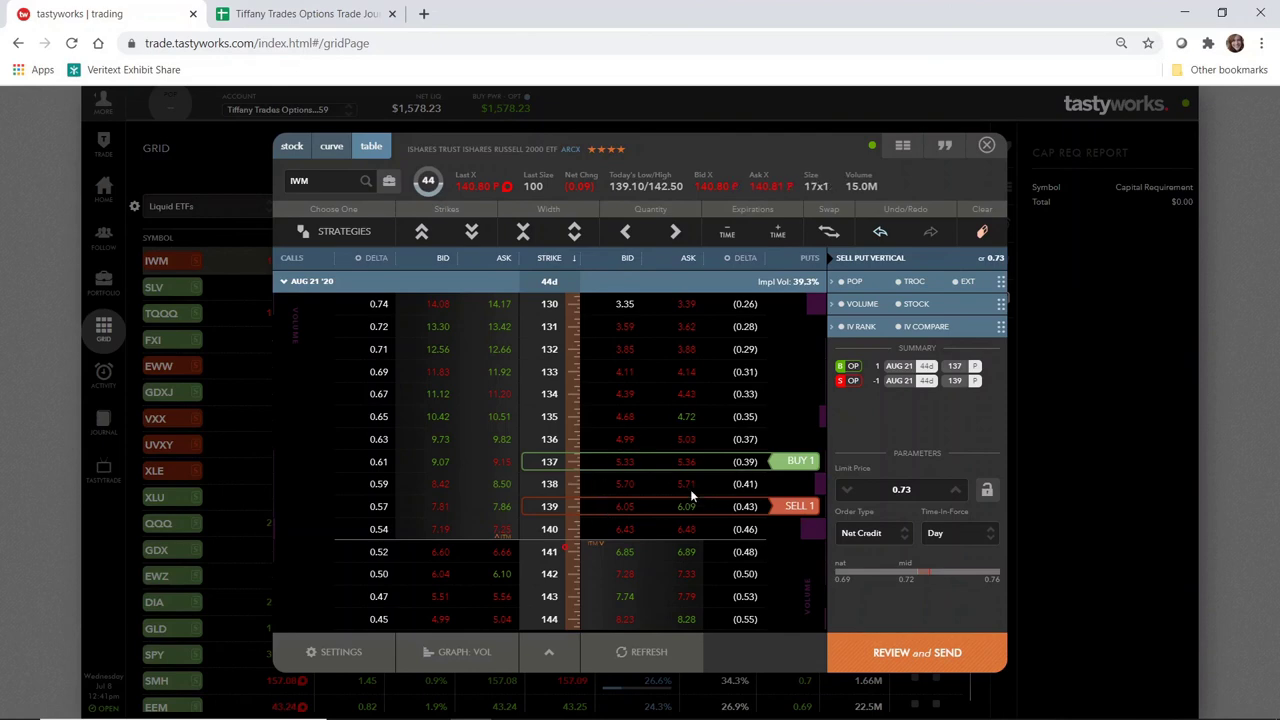
Clear it and build the Aug 14 spread: sell the 140 put, buy the 137.5 put for 0.96 credit.
click(295, 285)
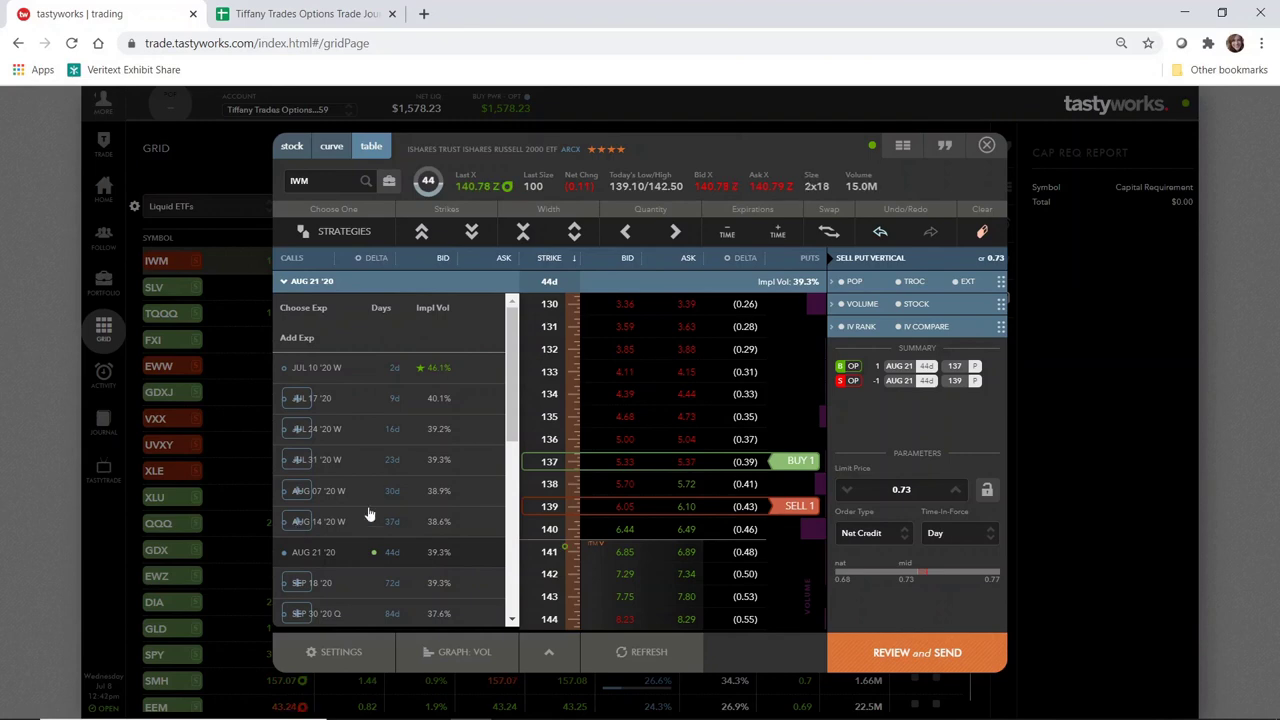
click(982, 231)
click(297, 286)
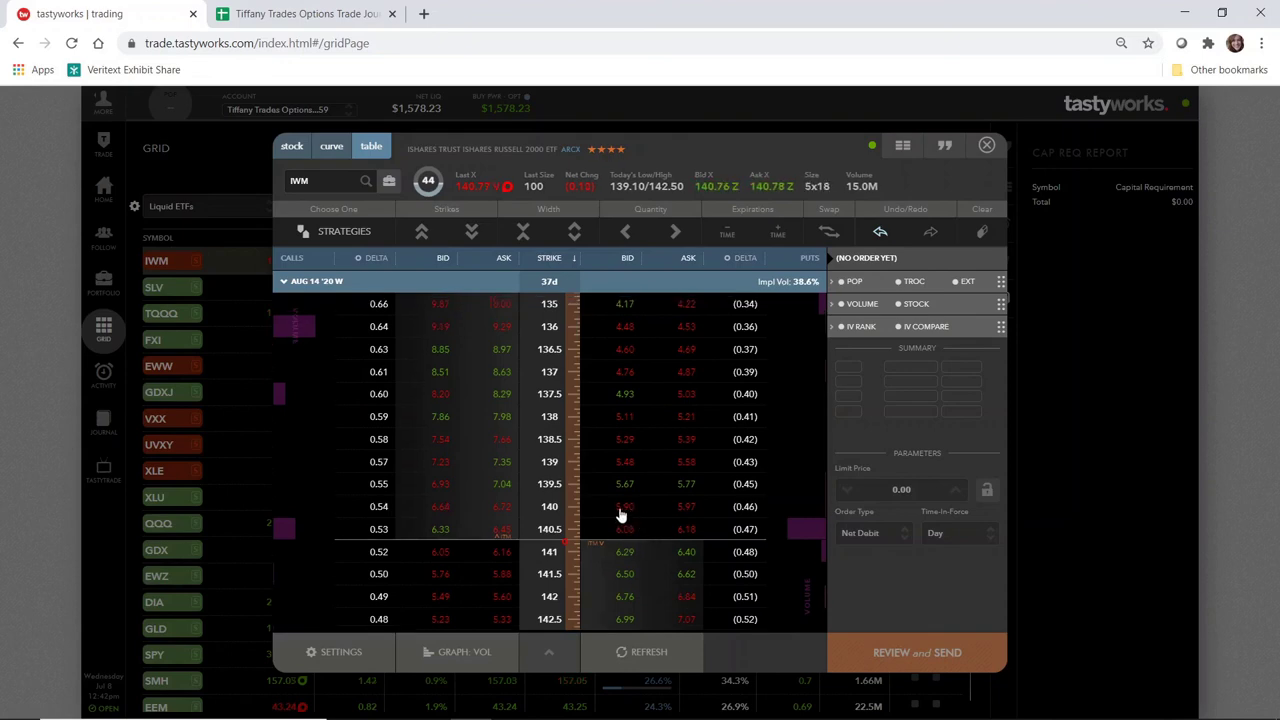
click(620, 510)
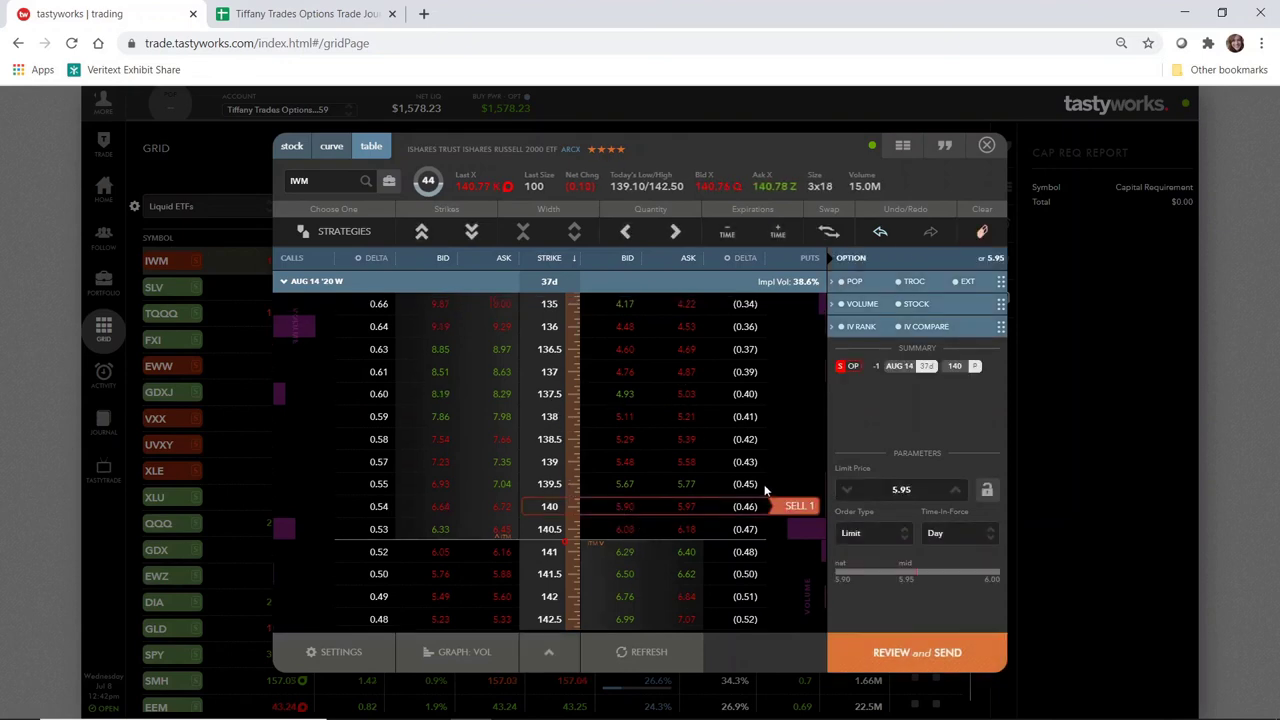
click(686, 397)
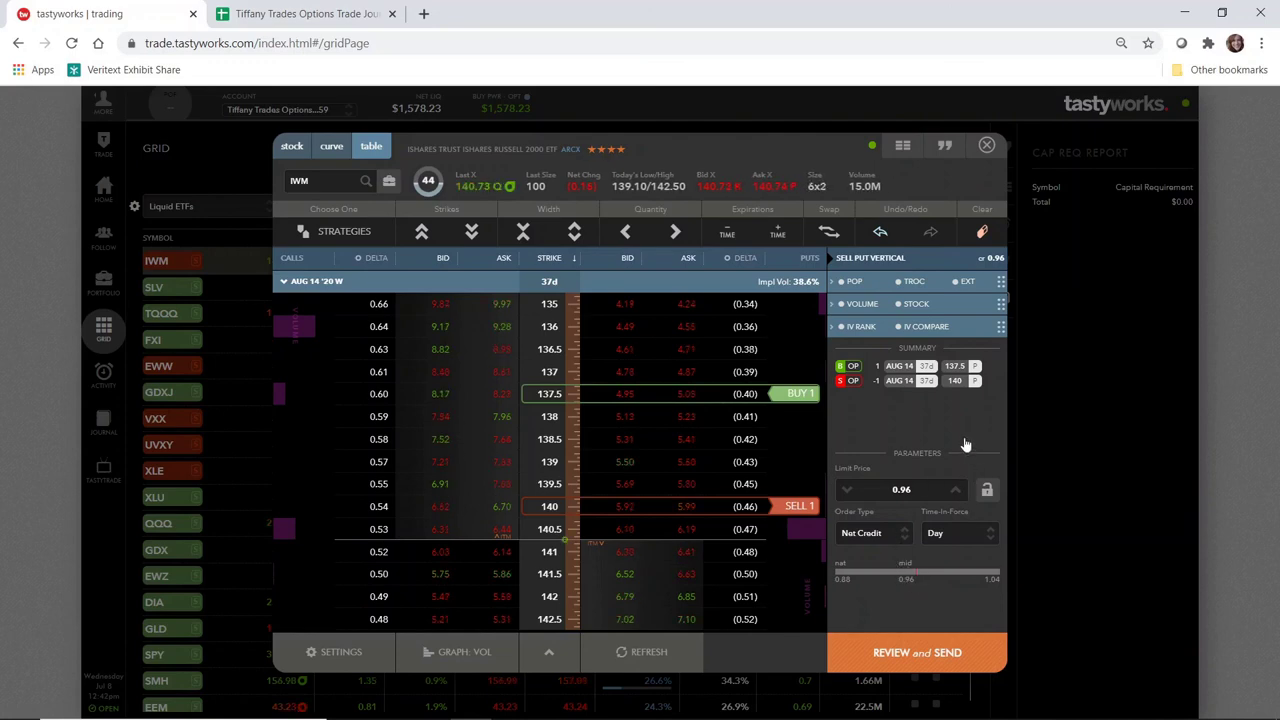
Review the 1 IWM sell put vertical order: $96 max profit, $154 max loss.
click(906, 655)
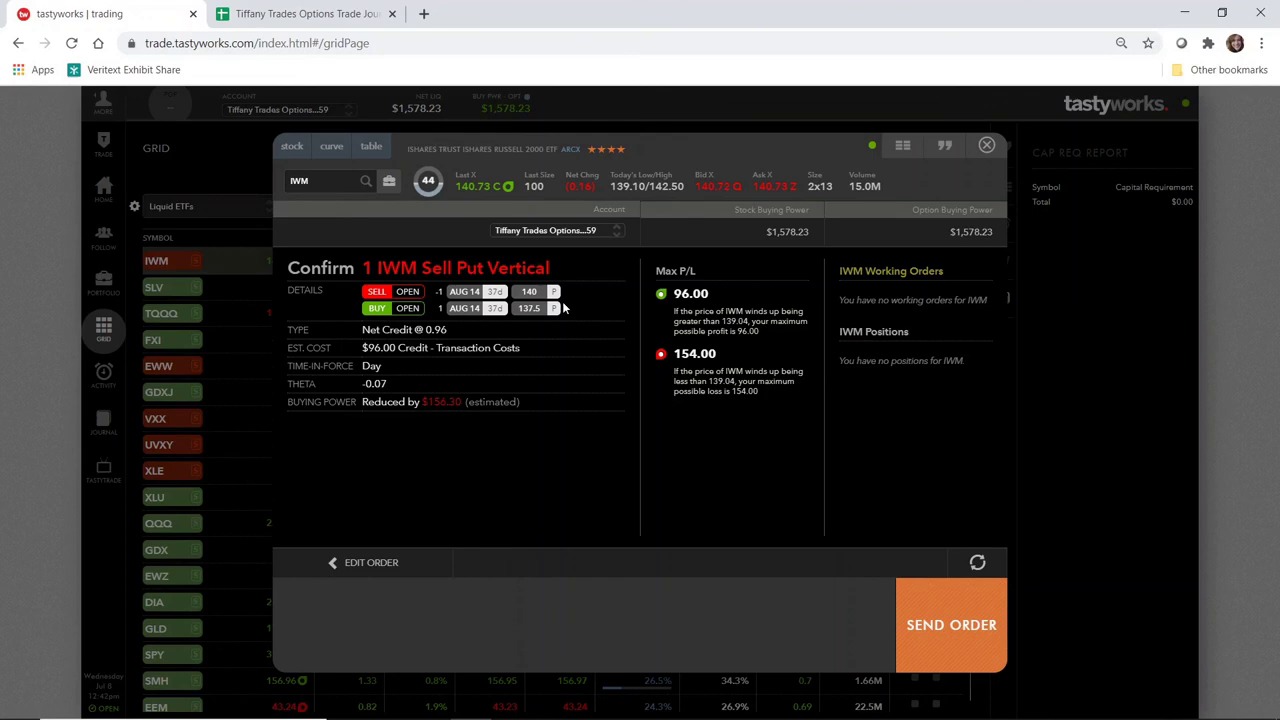
Return to editing, shift both put strikes down five steps and move the long put to 135.
click(372, 562)
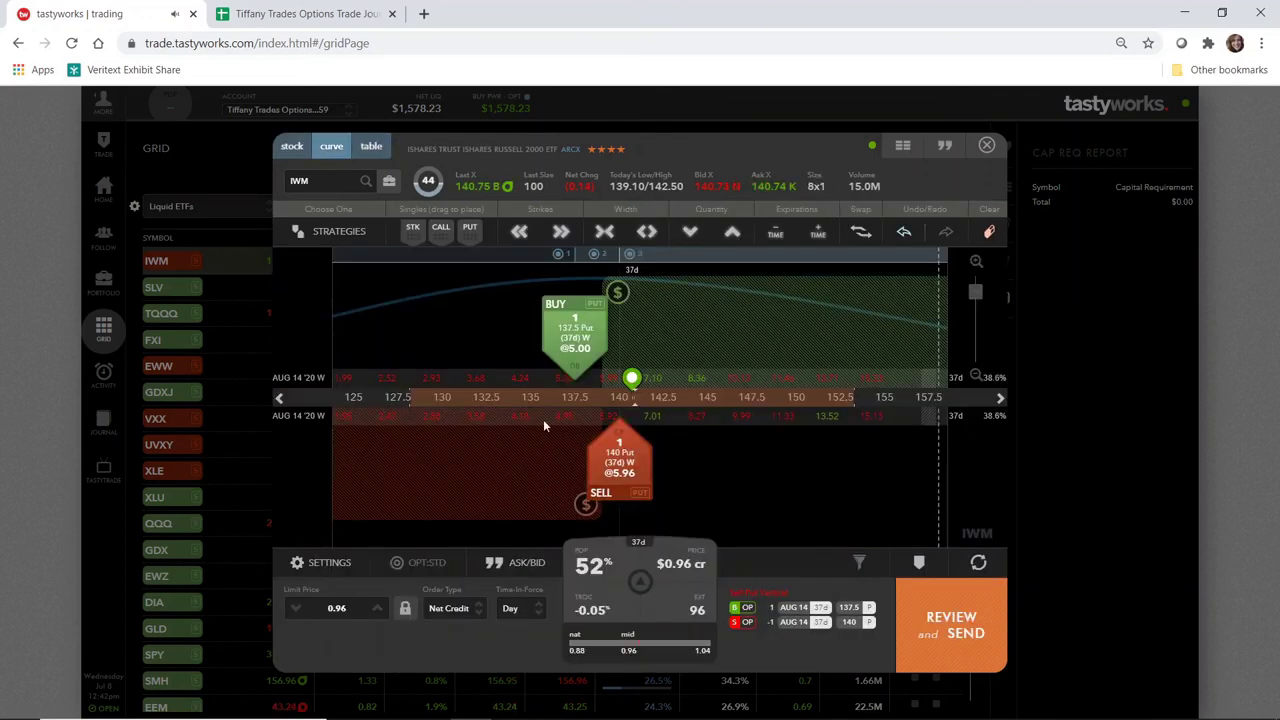
click(519, 232)
click(519, 232)
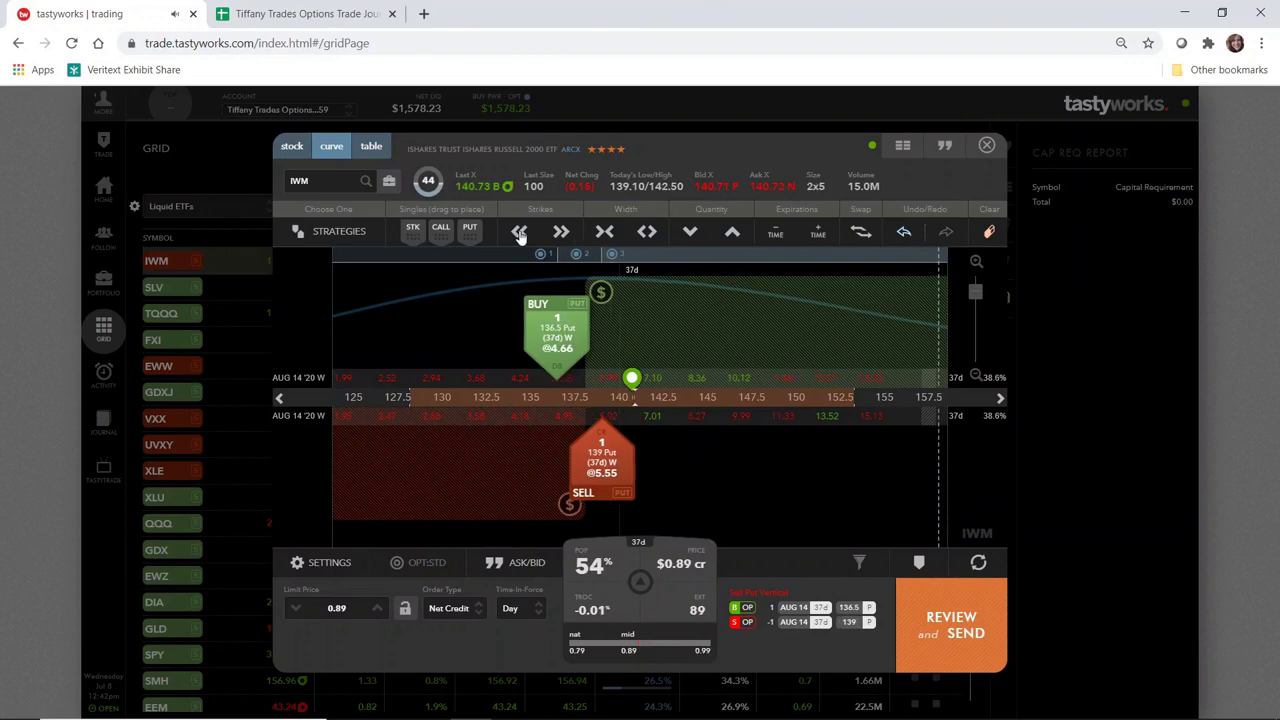
click(519, 232)
click(519, 232)
click(519, 232)
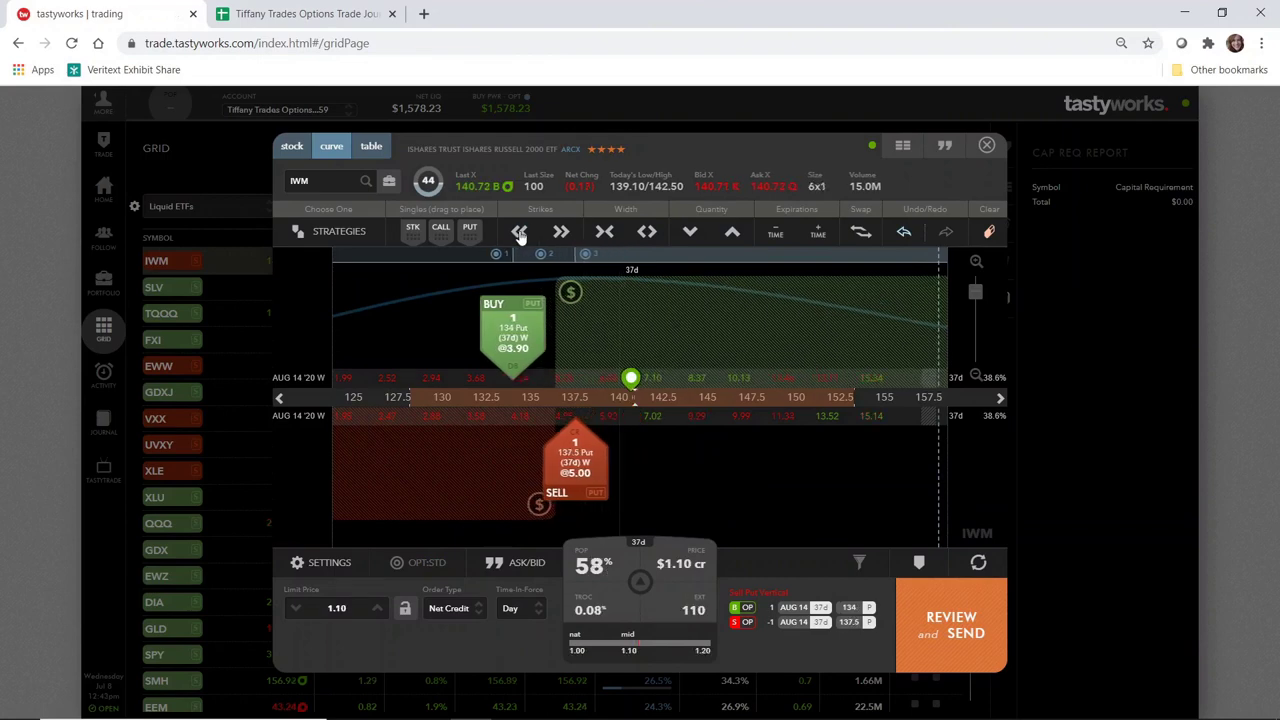
drag(520, 352, 529, 357)
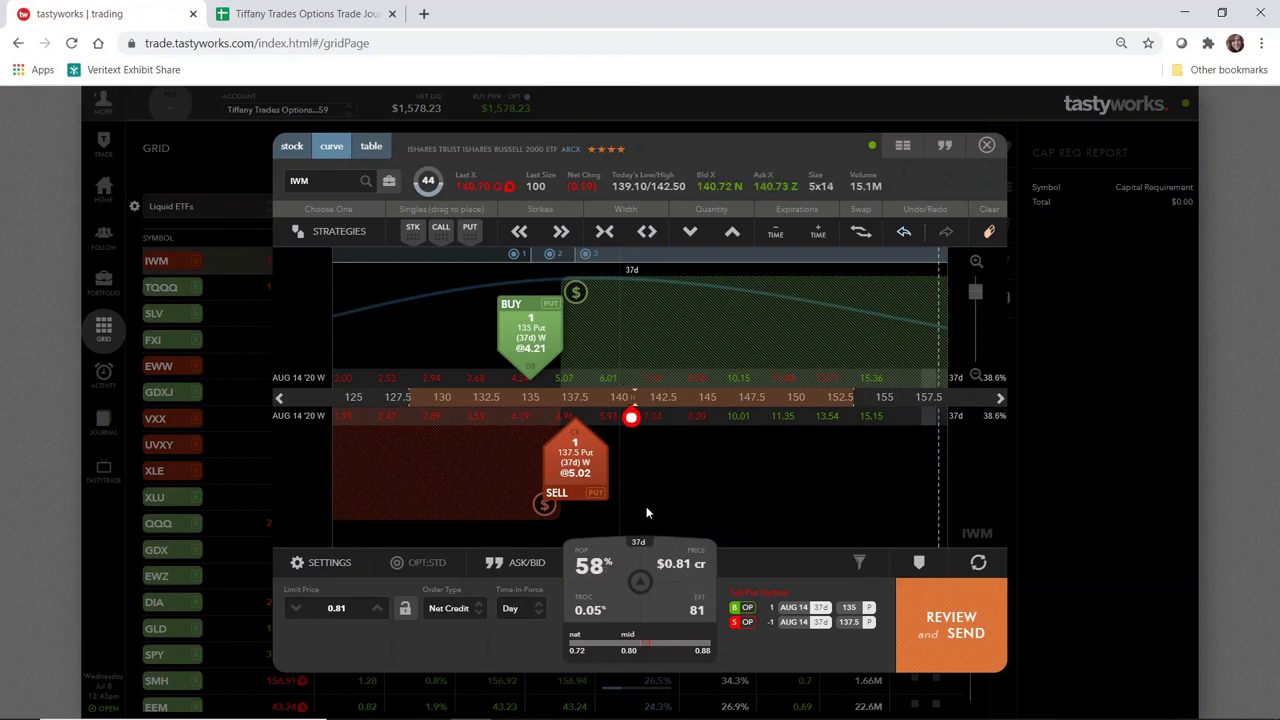
Shift the strikes back up and restore sell 140, buy 137.5 for a 0.96 credit.
click(561, 232)
click(561, 232)
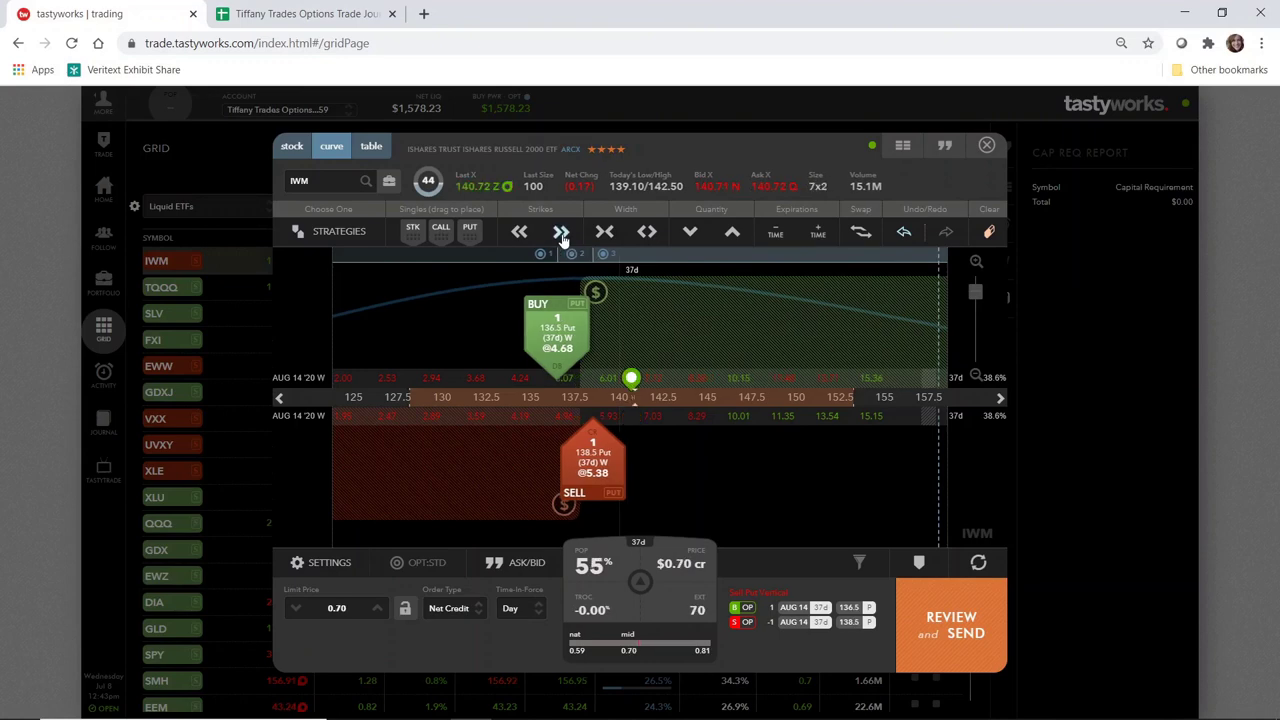
click(561, 232)
click(561, 232)
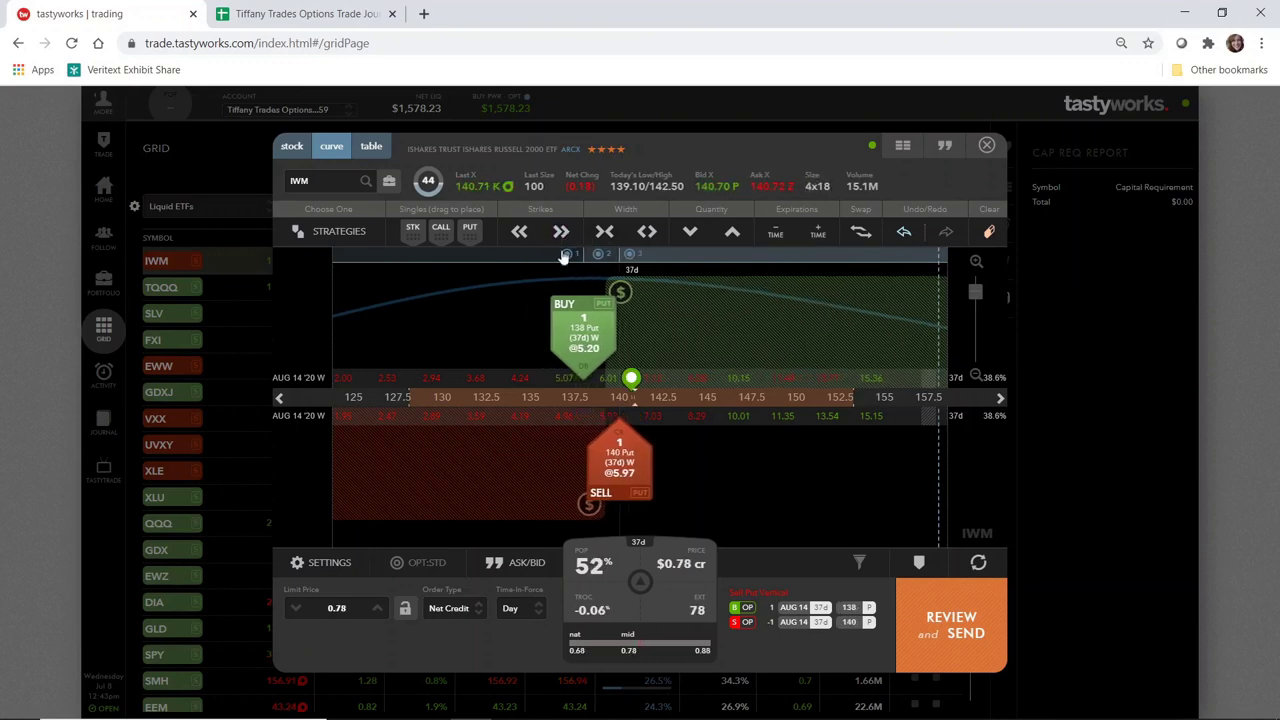
click(566, 346)
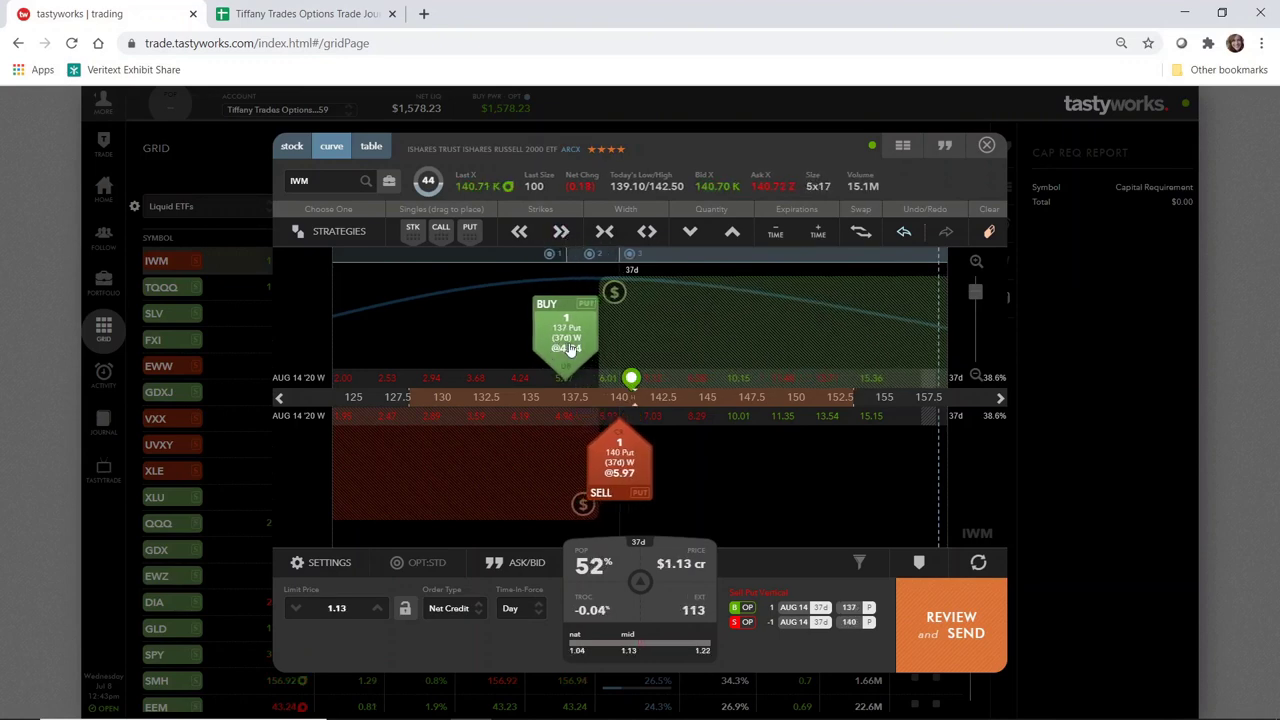
drag(566, 348, 575, 348)
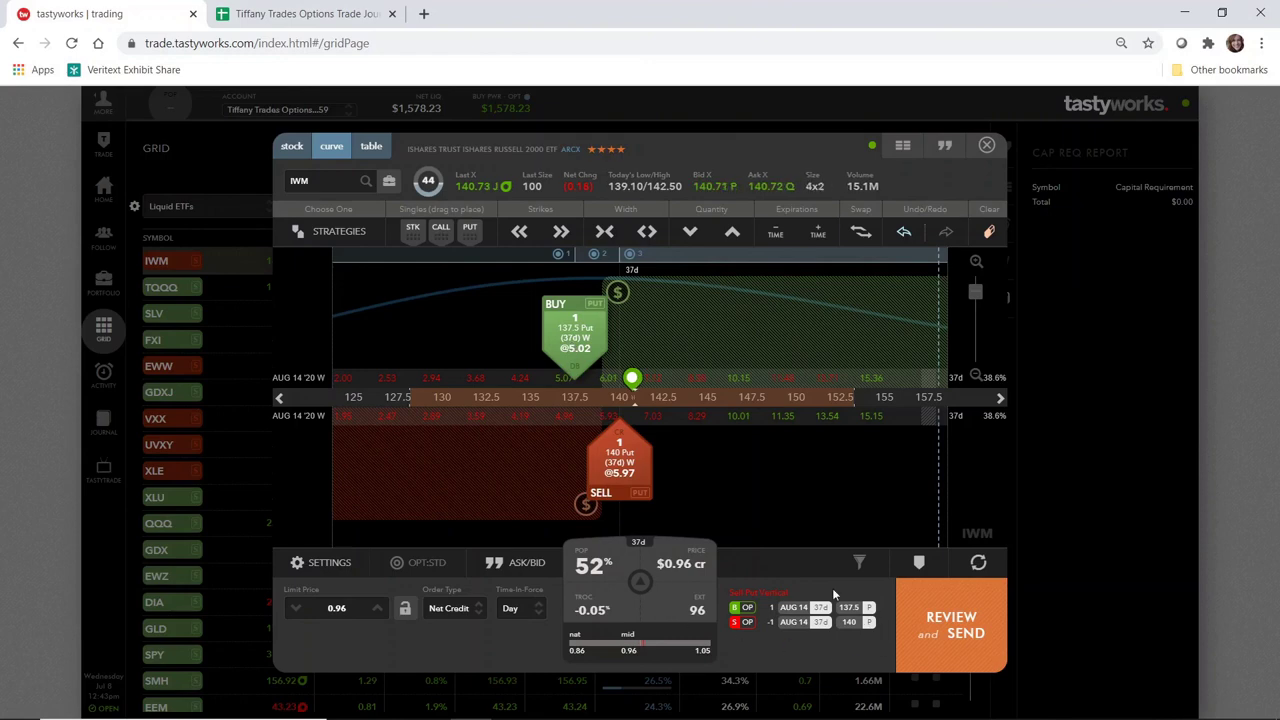
Review and send the IWM put credit spread order, then dismiss the order-placed confirmation.
click(932, 626)
click(952, 626)
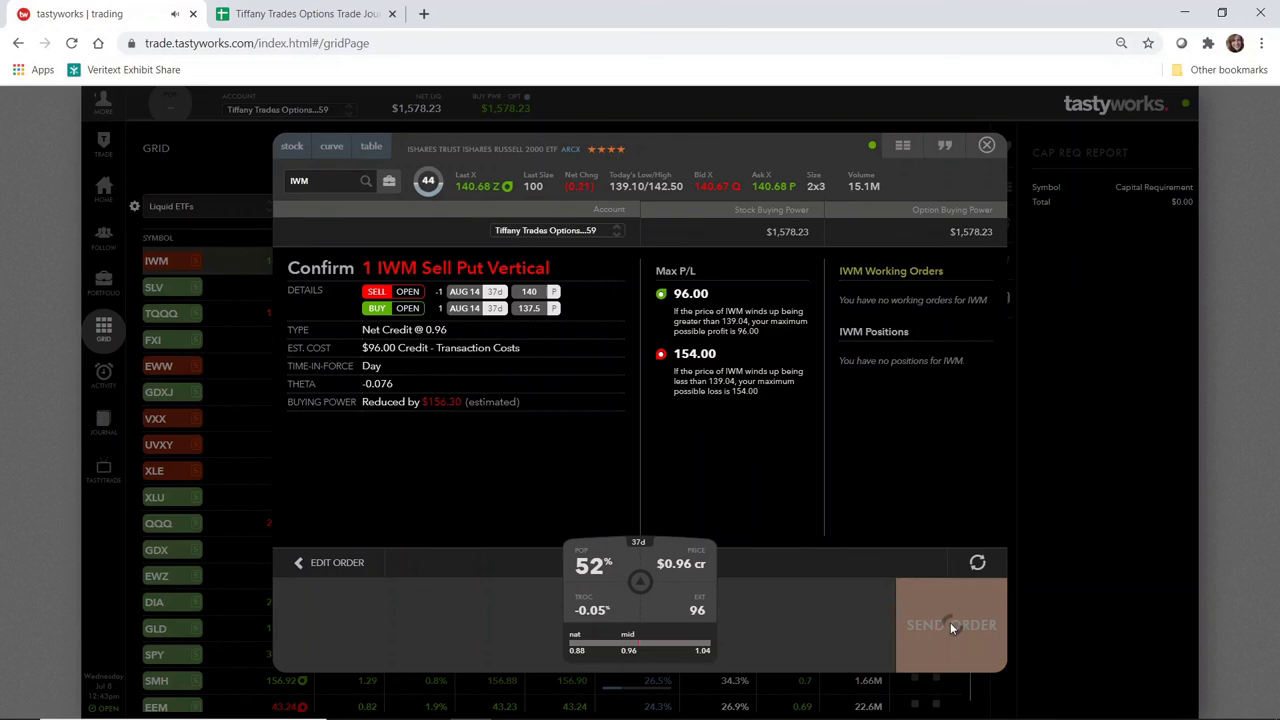
click(986, 145)
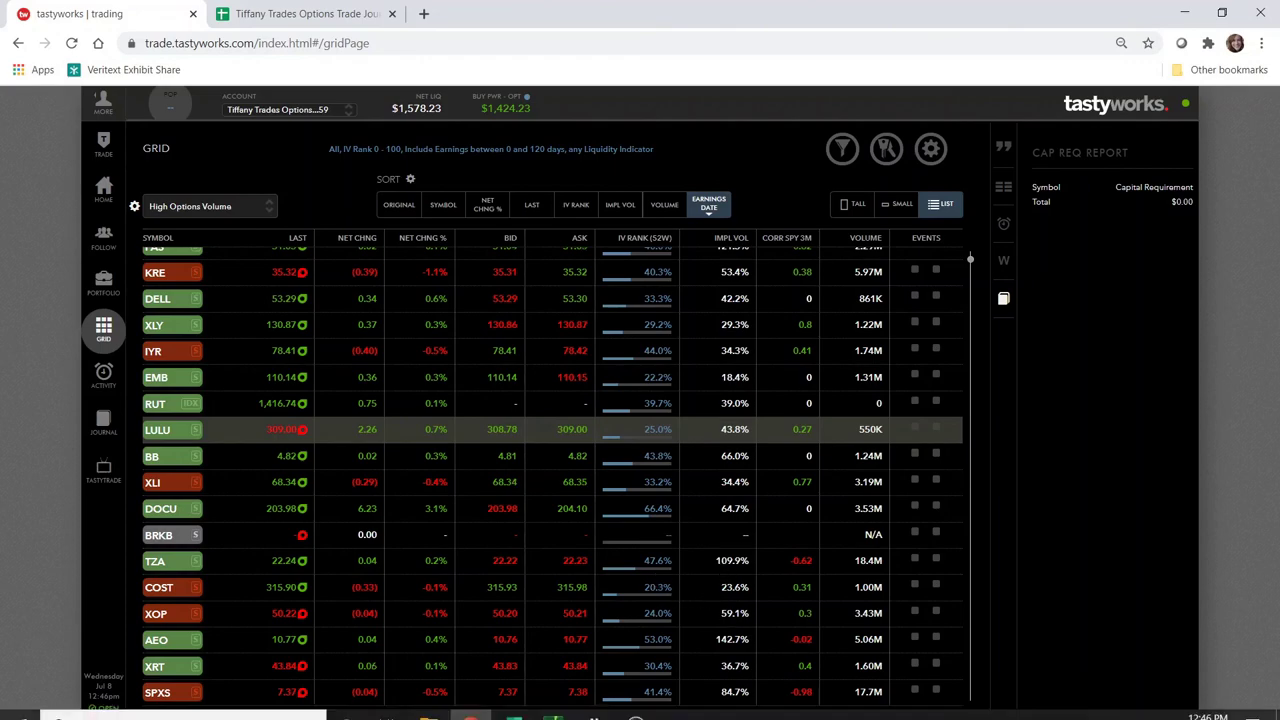
In thinkorswim, inspect the LULU one-year daily chart and its June earnings marker, time frame unchanged.
click(553, 703)
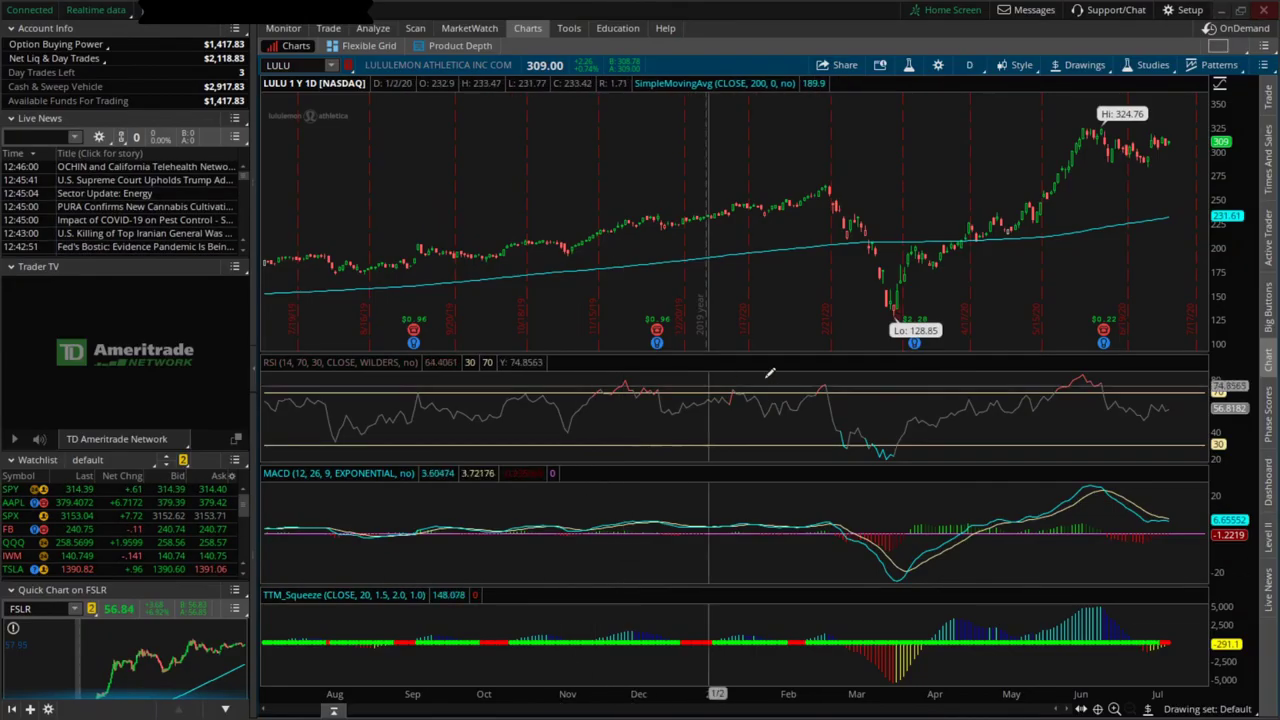
click(968, 65)
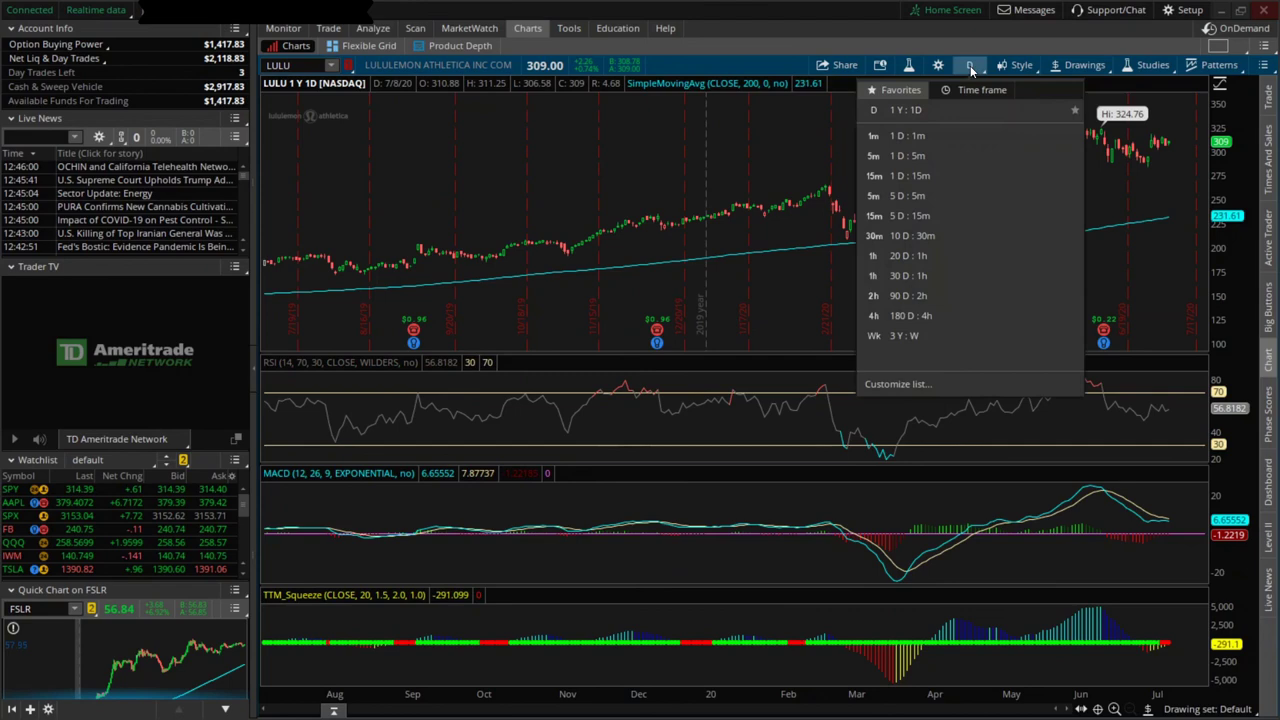
click(968, 67)
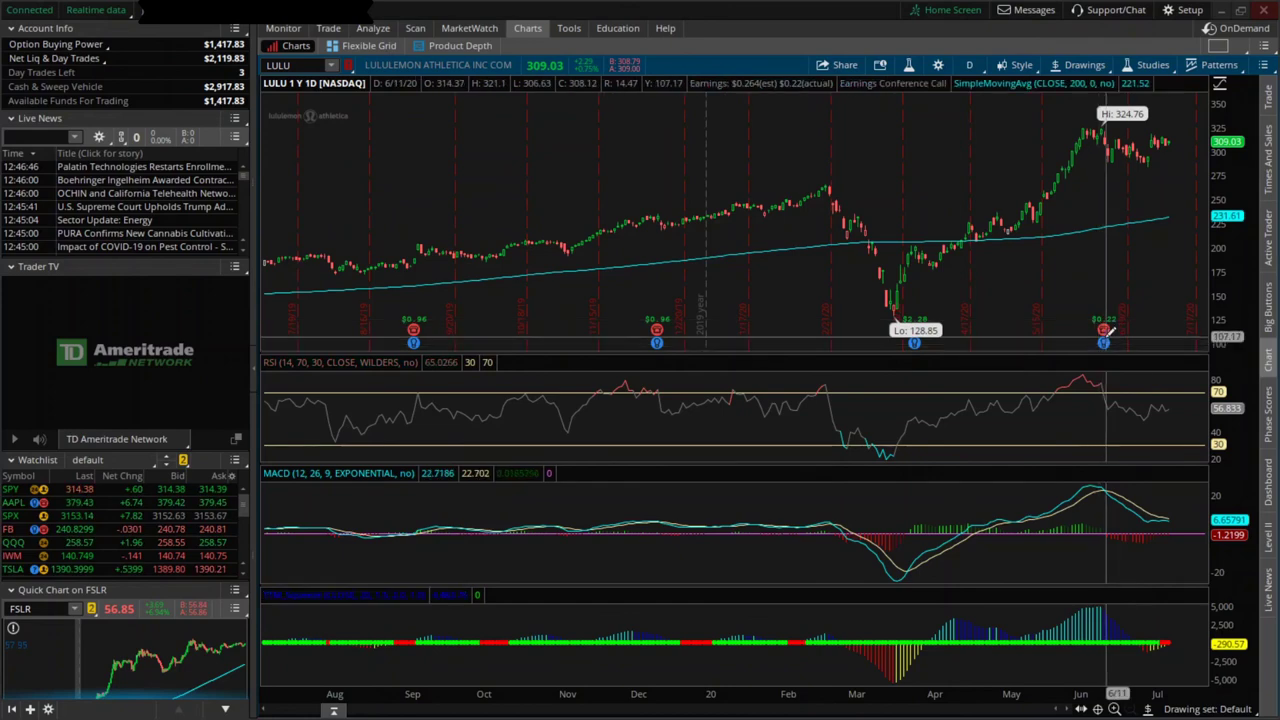
mouse_move(1106, 330)
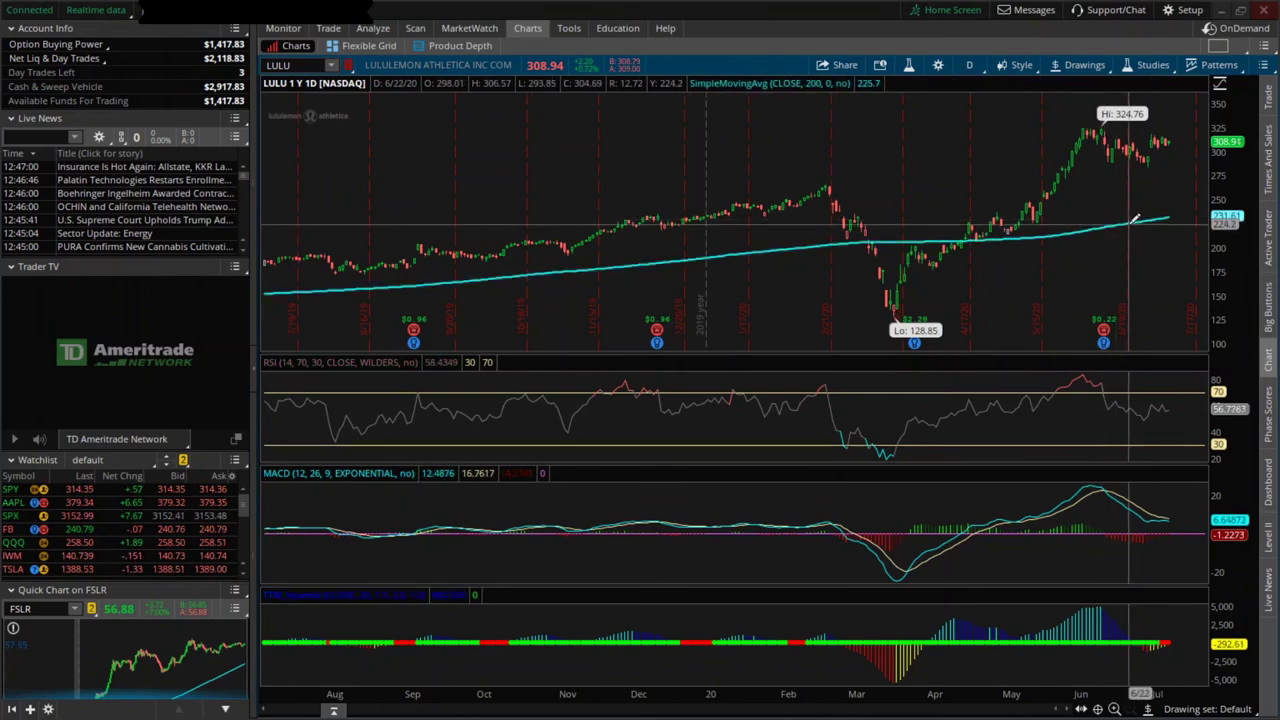
Switch the LULU chart time frame to 3 Y : W weekly bars.
click(973, 65)
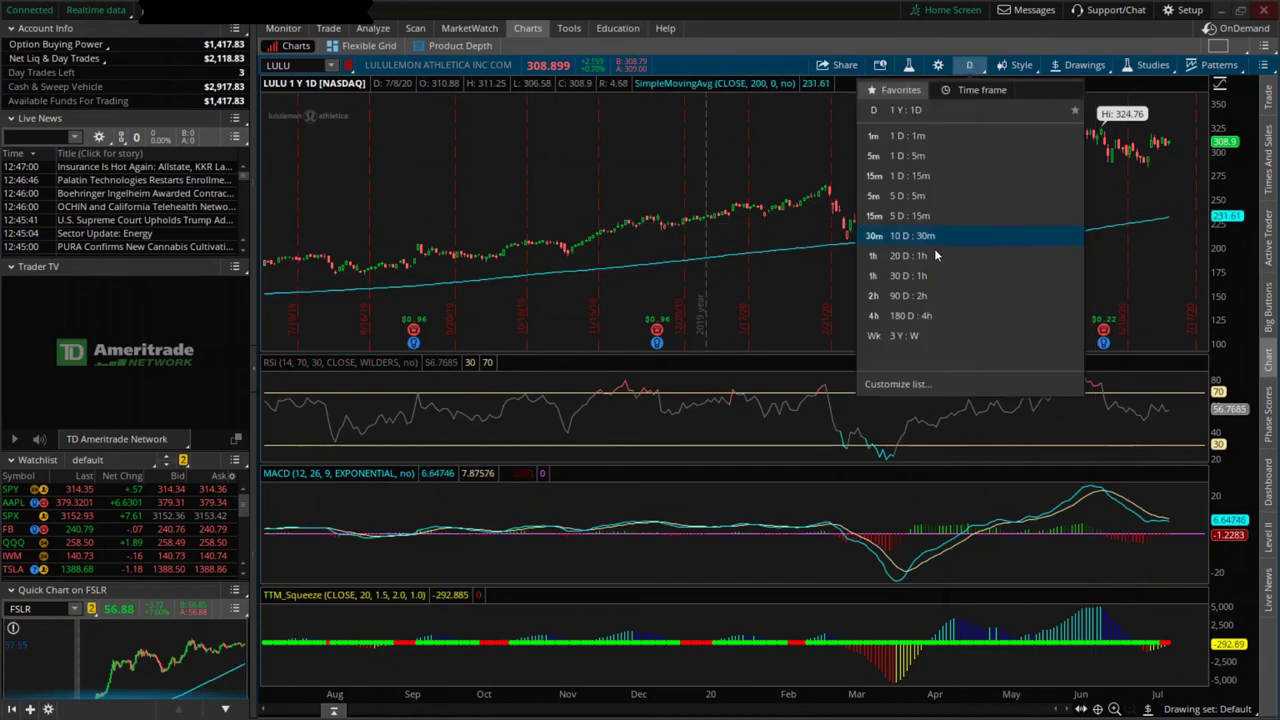
click(923, 319)
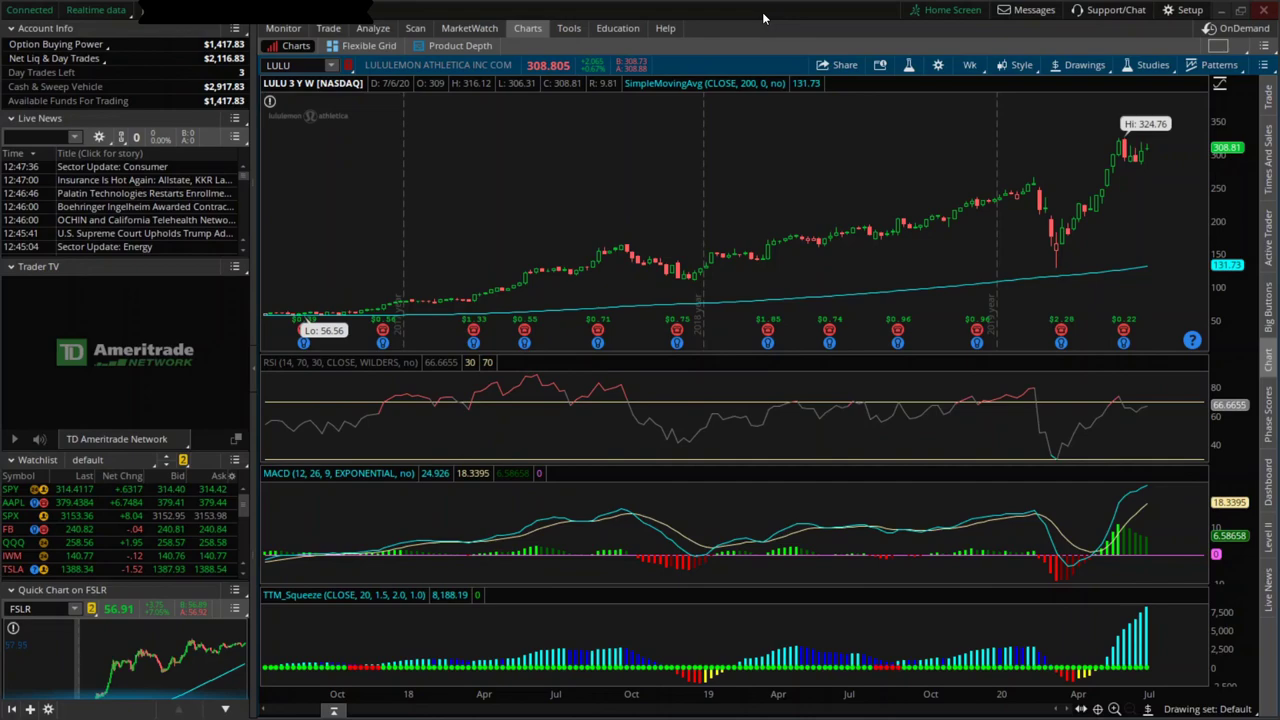
Open the LULU option chain, compare Aug 21 and Aug 7, and settle on the Aug 14 '20 weekly expiration.
click(1222, 10)
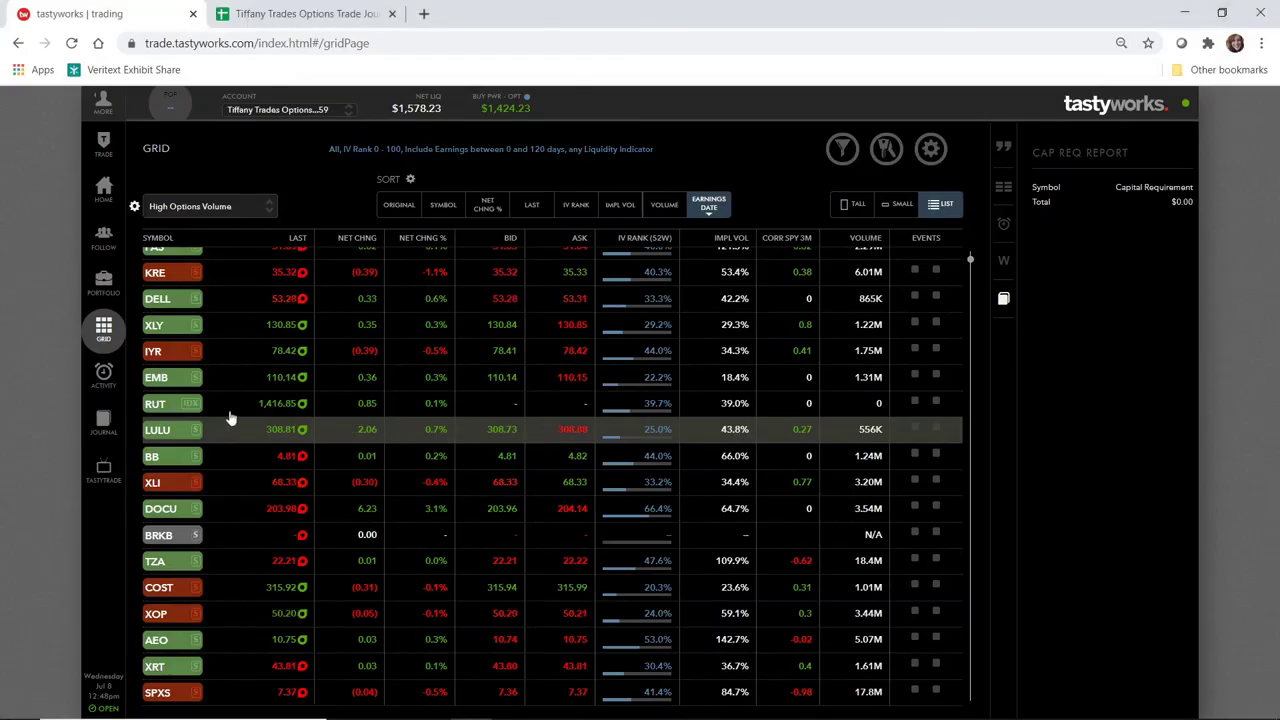
click(160, 430)
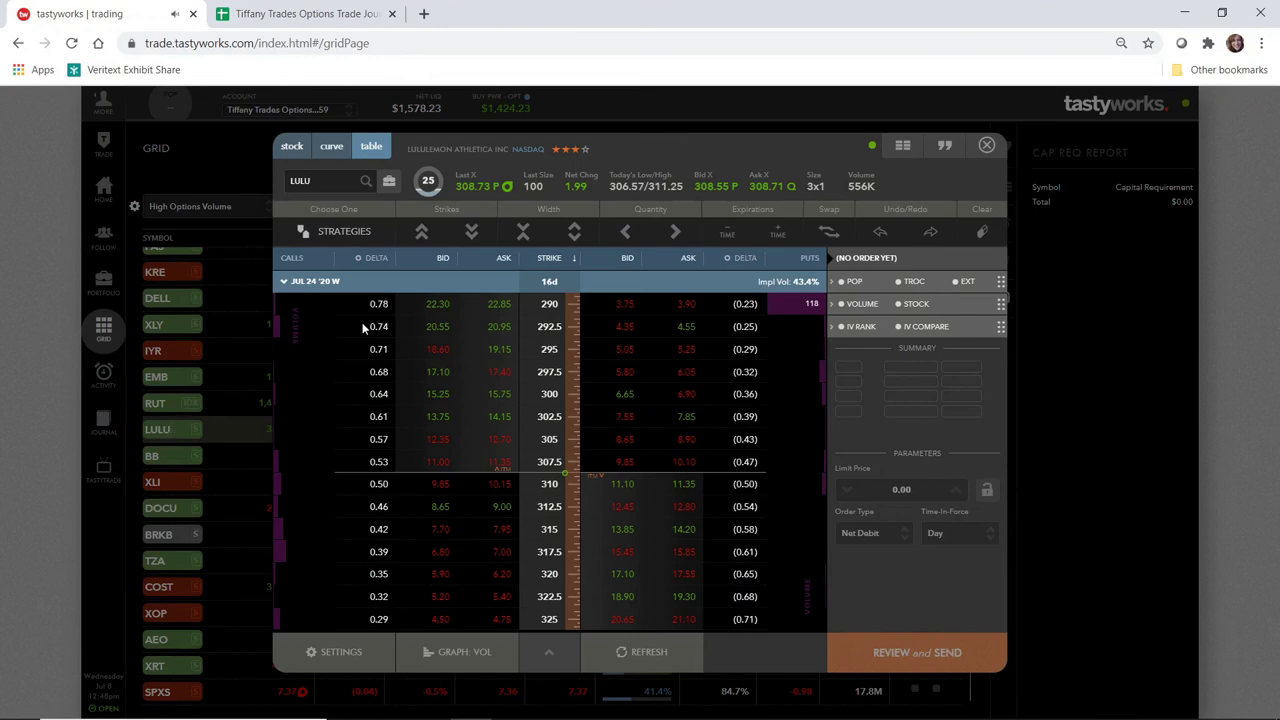
click(308, 282)
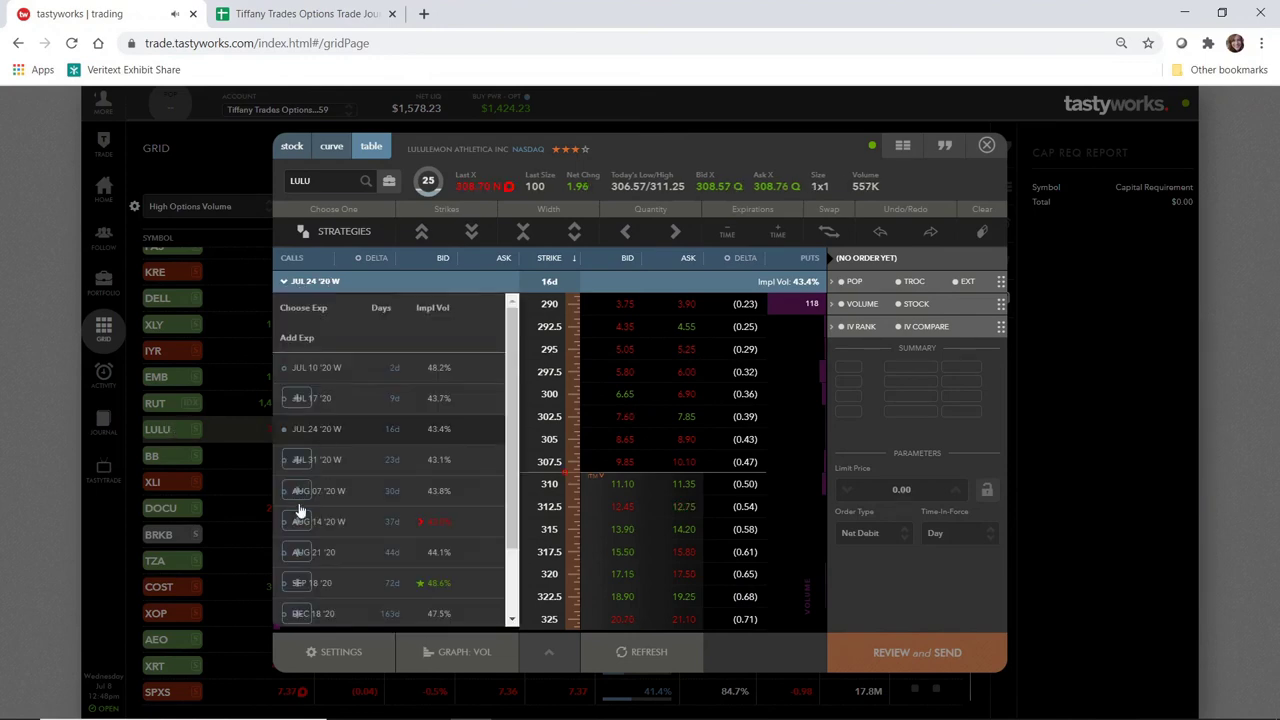
click(313, 551)
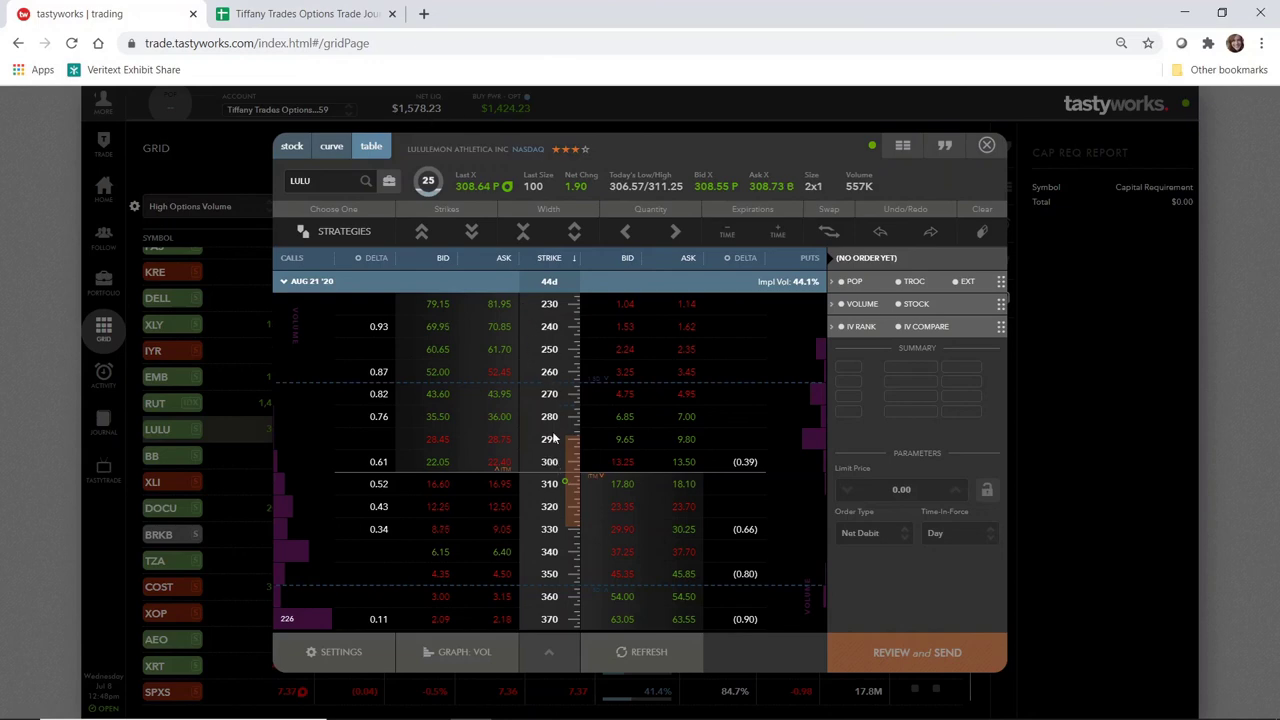
click(296, 285)
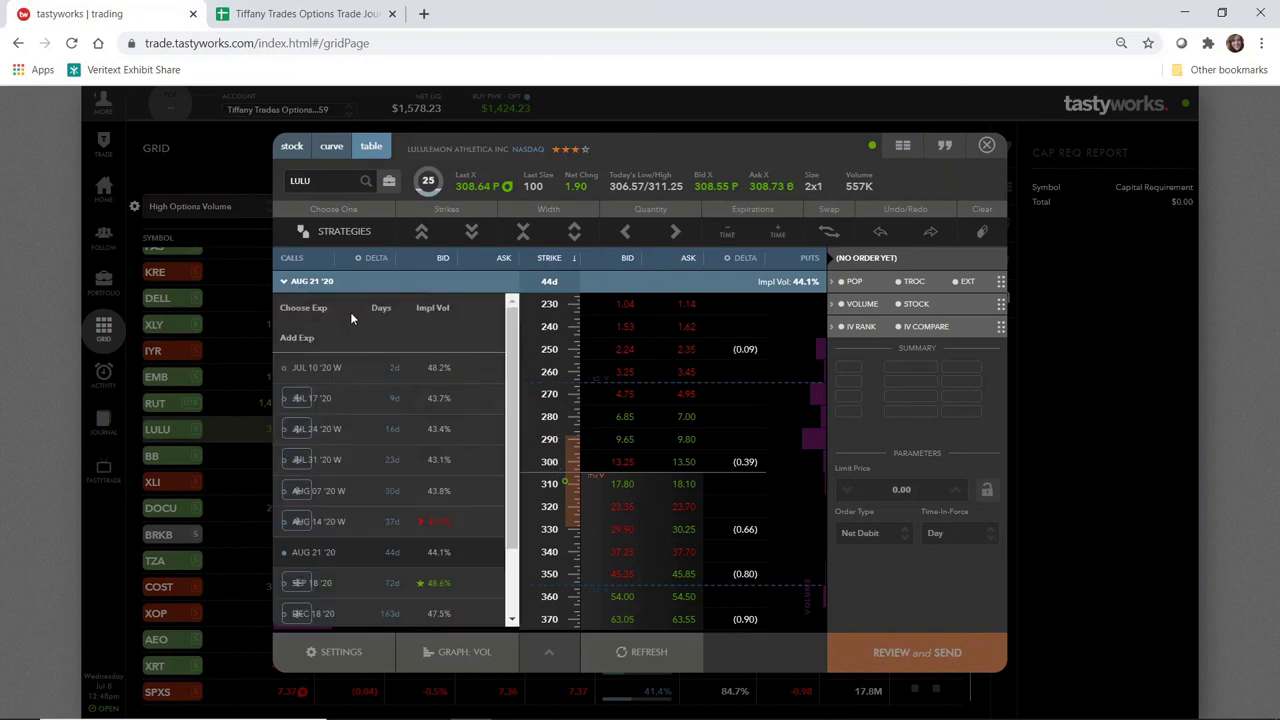
click(303, 491)
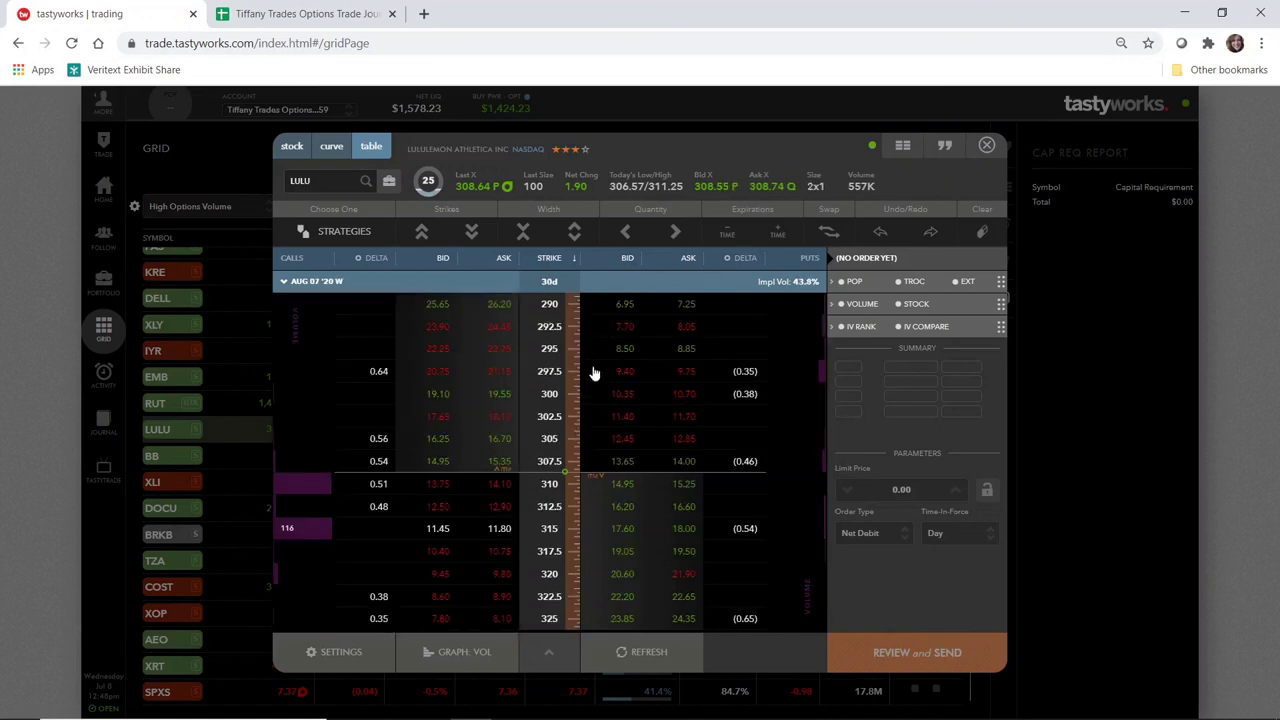
click(303, 286)
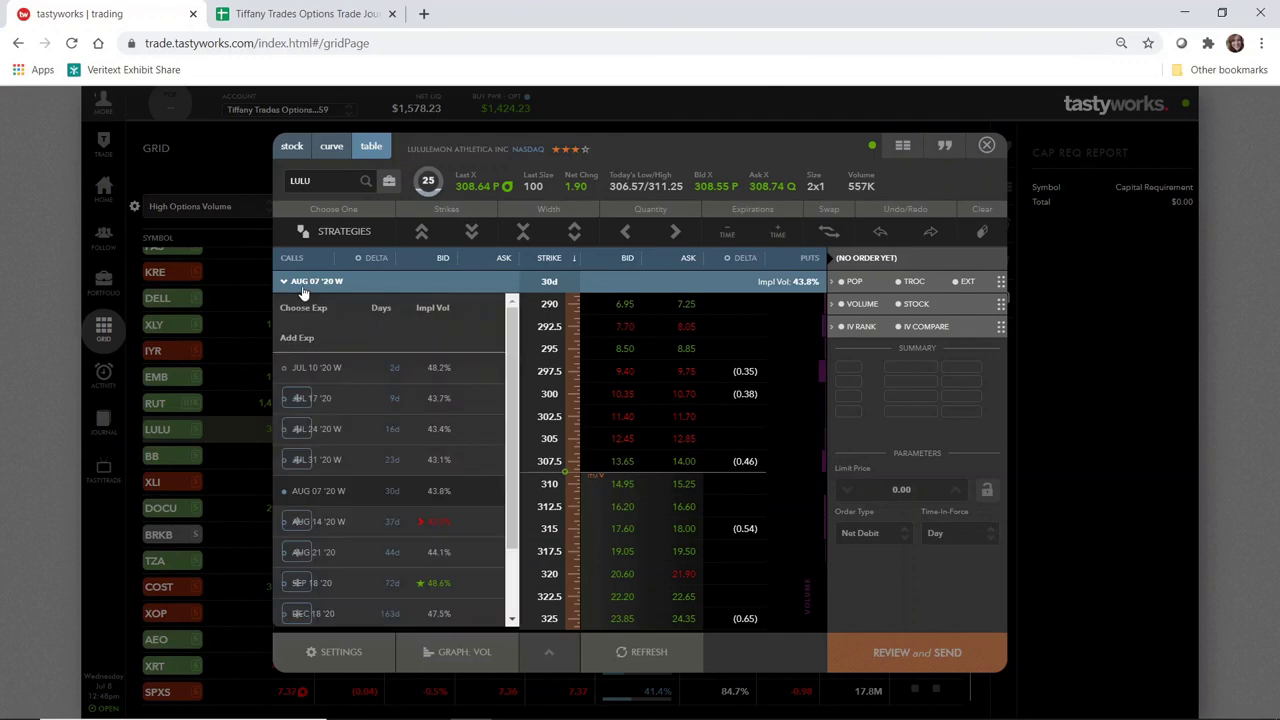
click(297, 524)
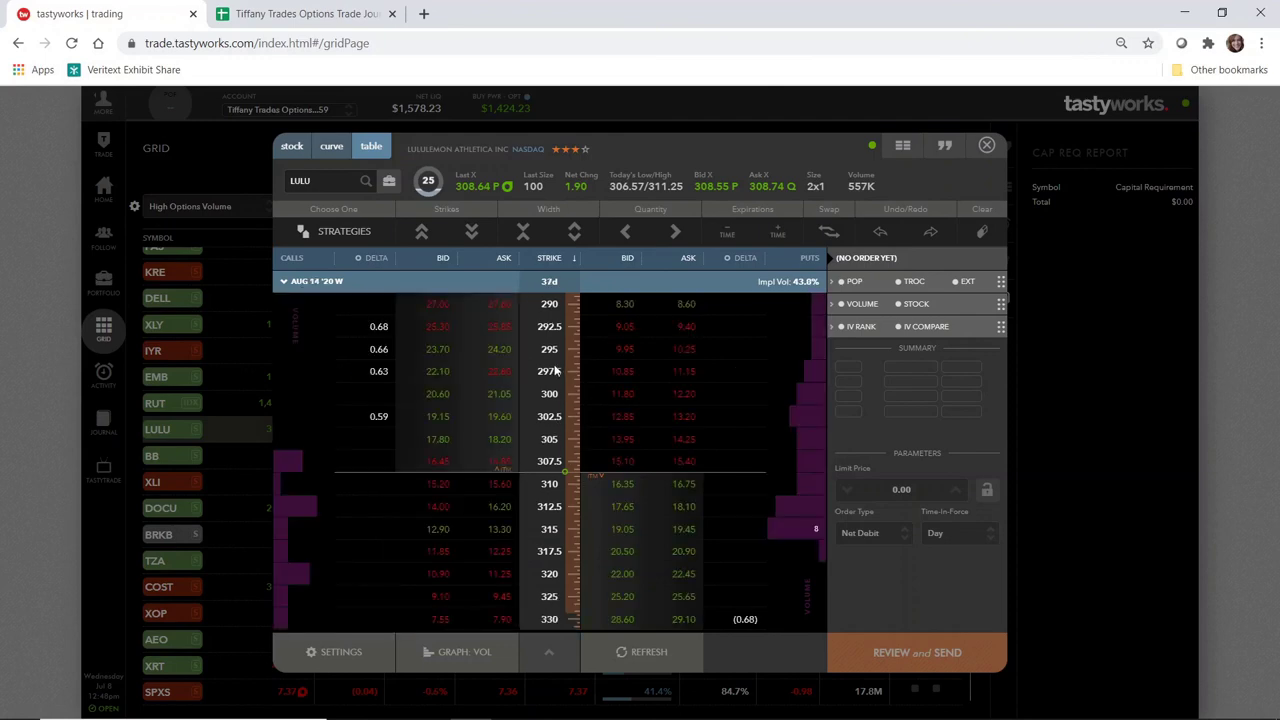
click(300, 285)
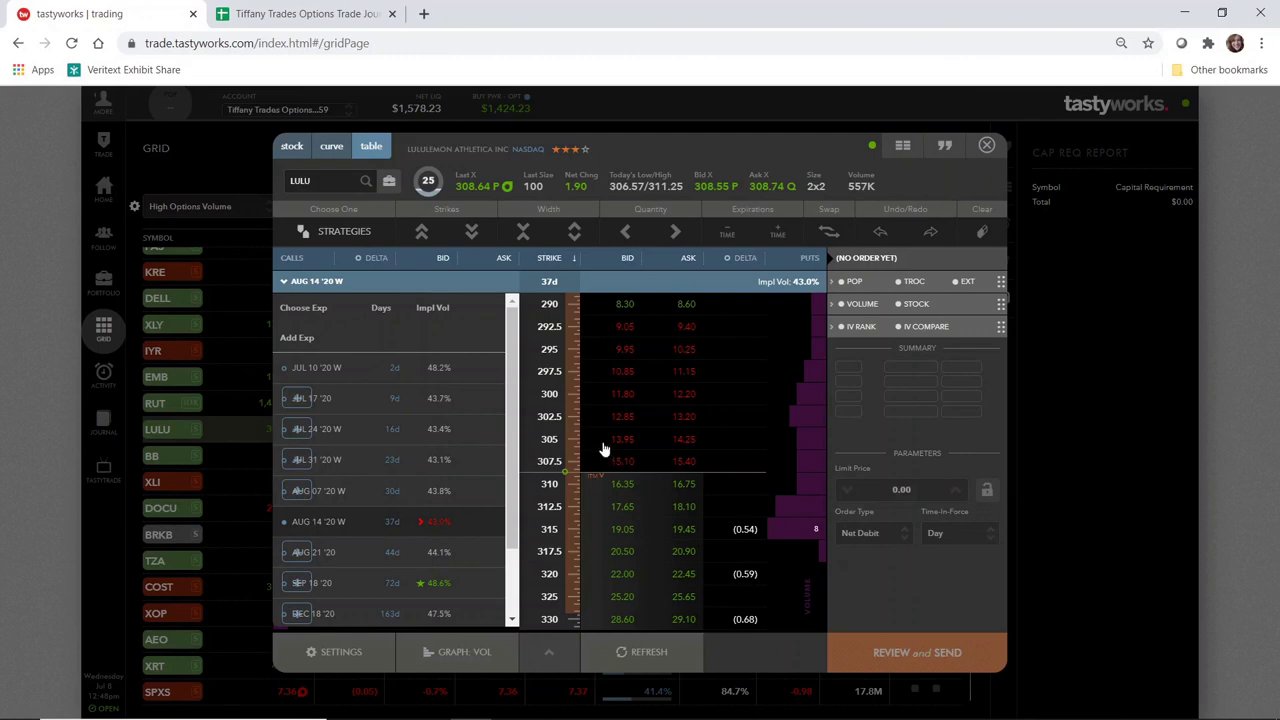
click(285, 284)
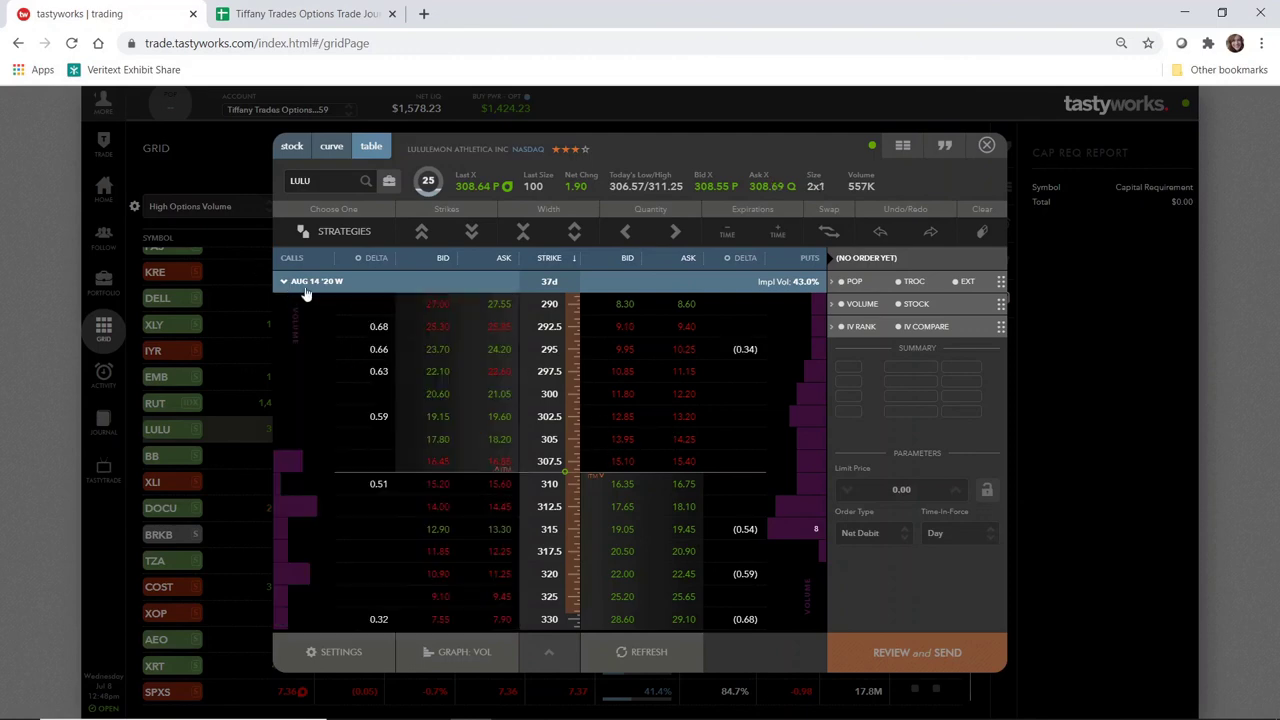
Create a put vertical selling the 302.5 put and view it on the zoomed profit curve.
click(624, 420)
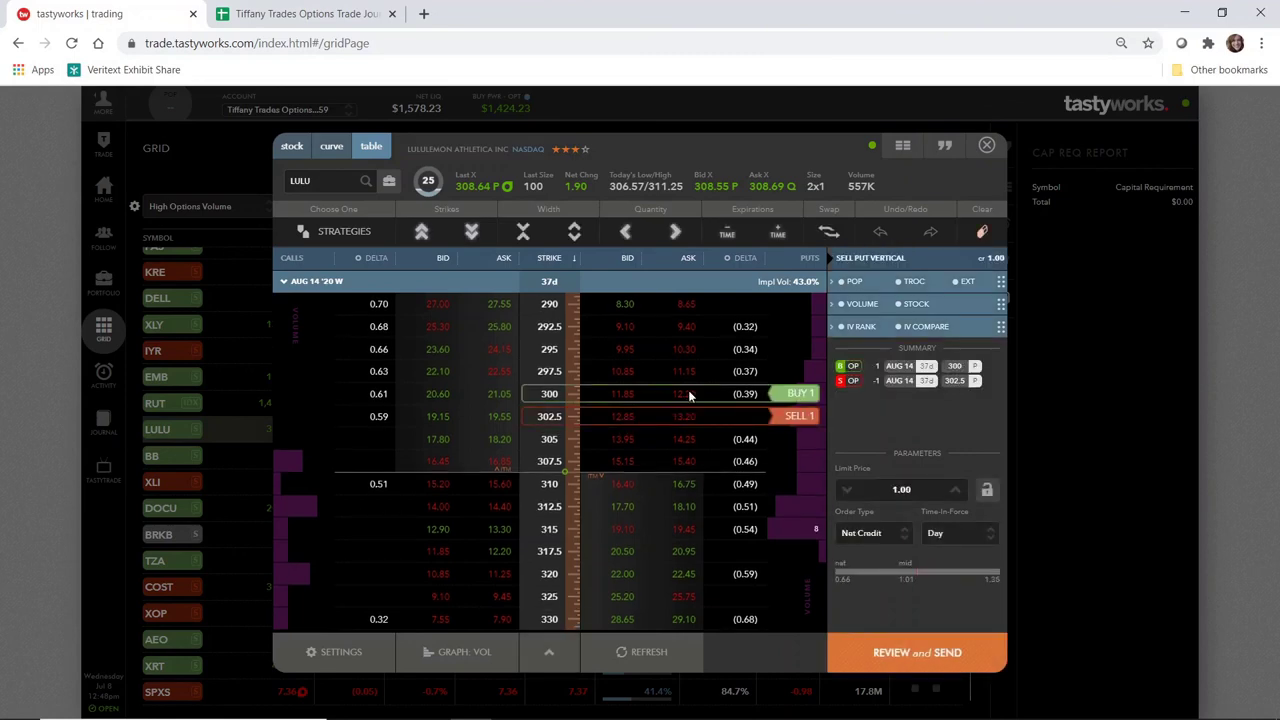
click(334, 146)
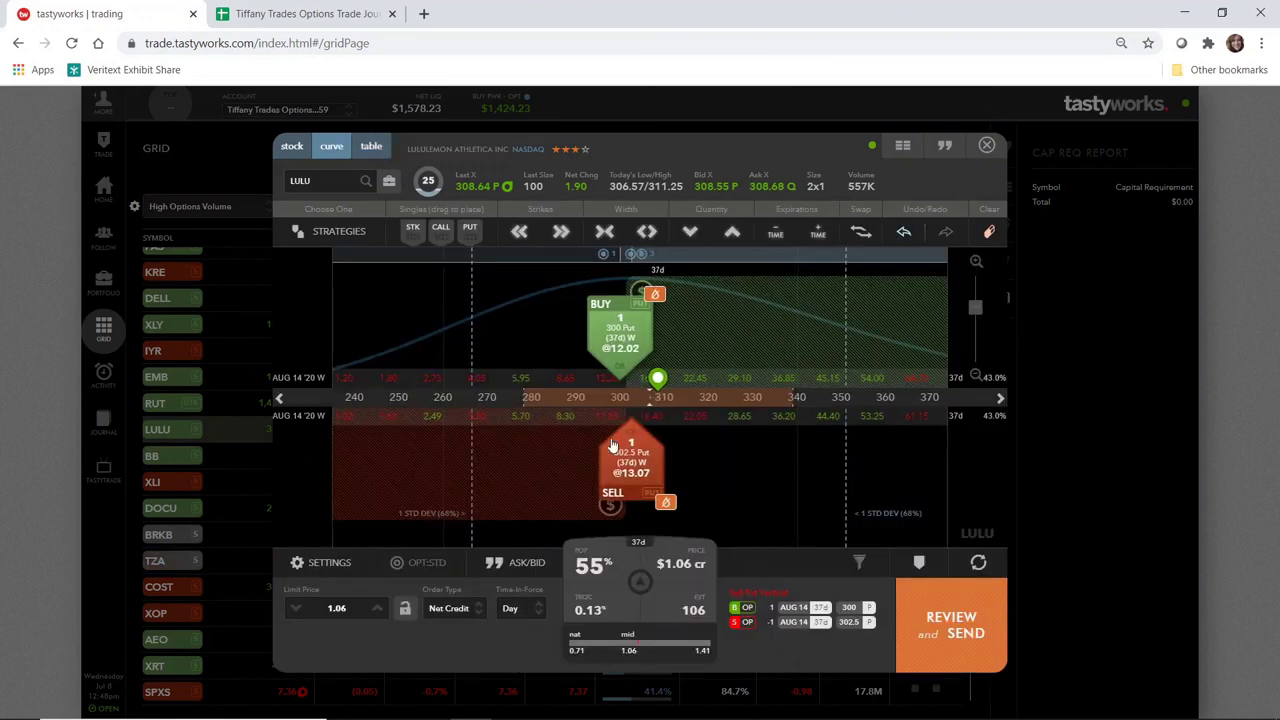
scroll(701, 429, up, 2)
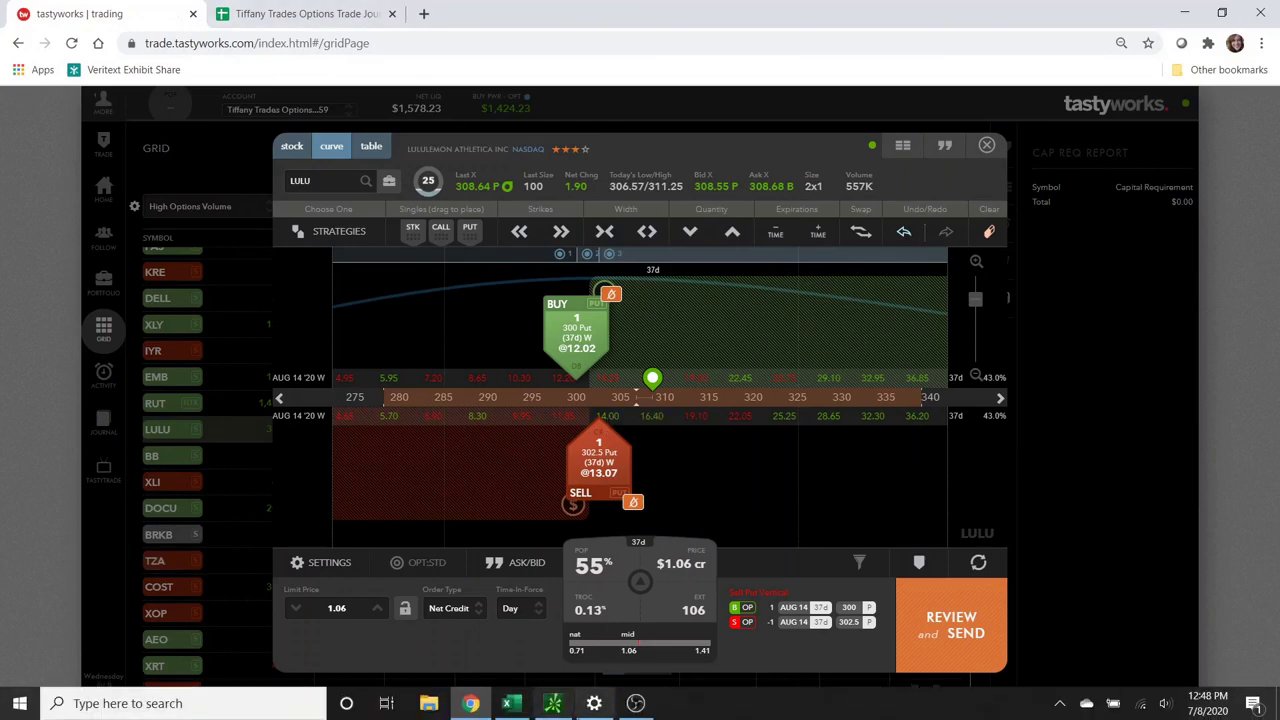
click(586, 703)
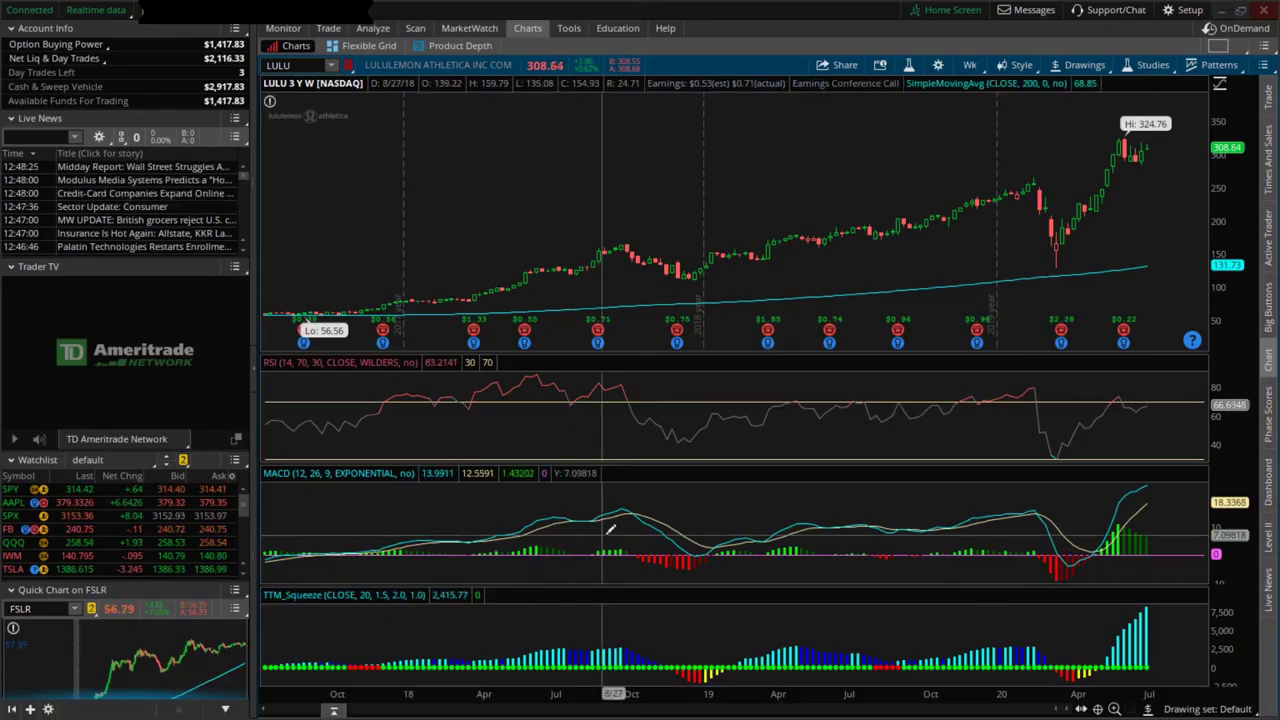
Set the LULU chart time frame to 20 days of hourly bars.
click(971, 65)
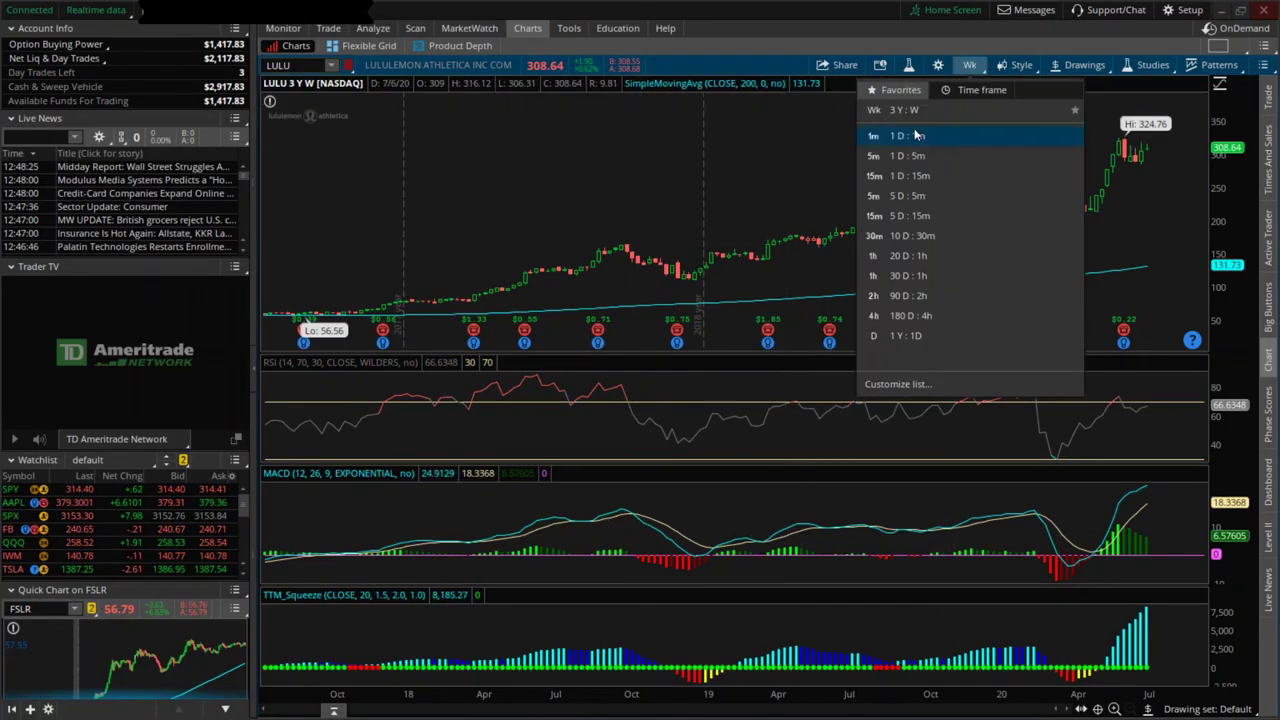
click(922, 258)
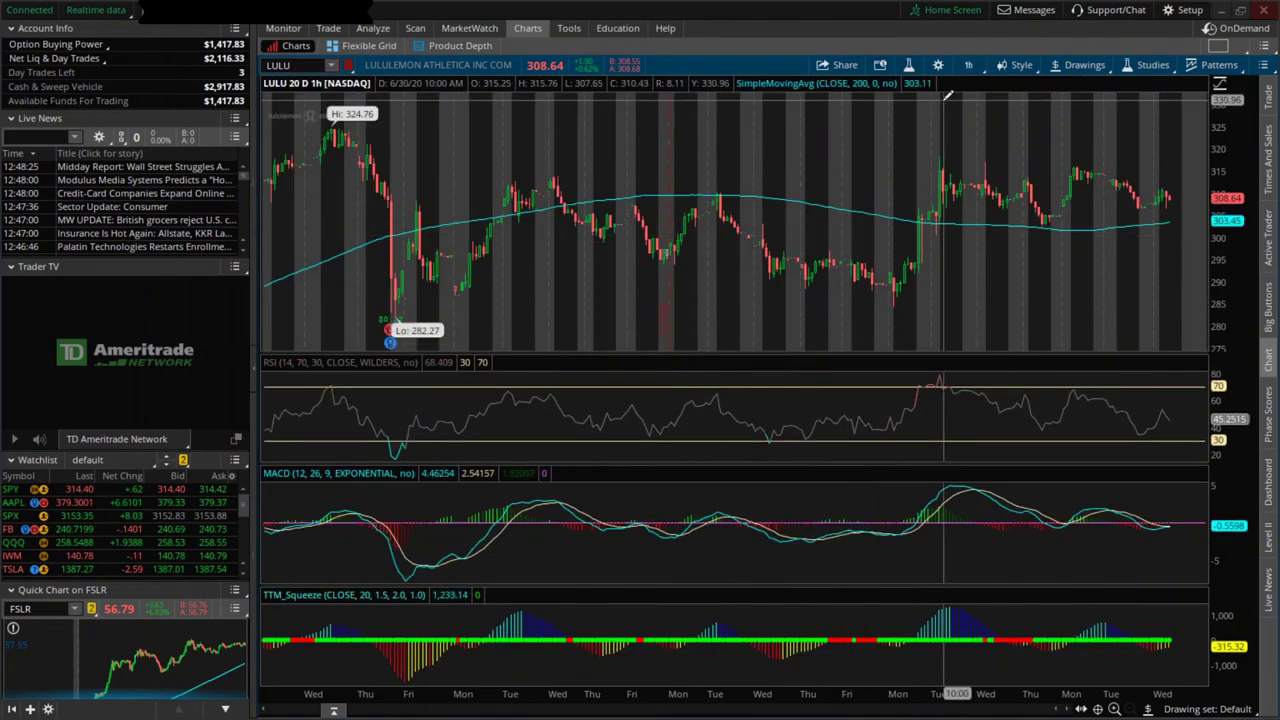
click(968, 65)
click(968, 65)
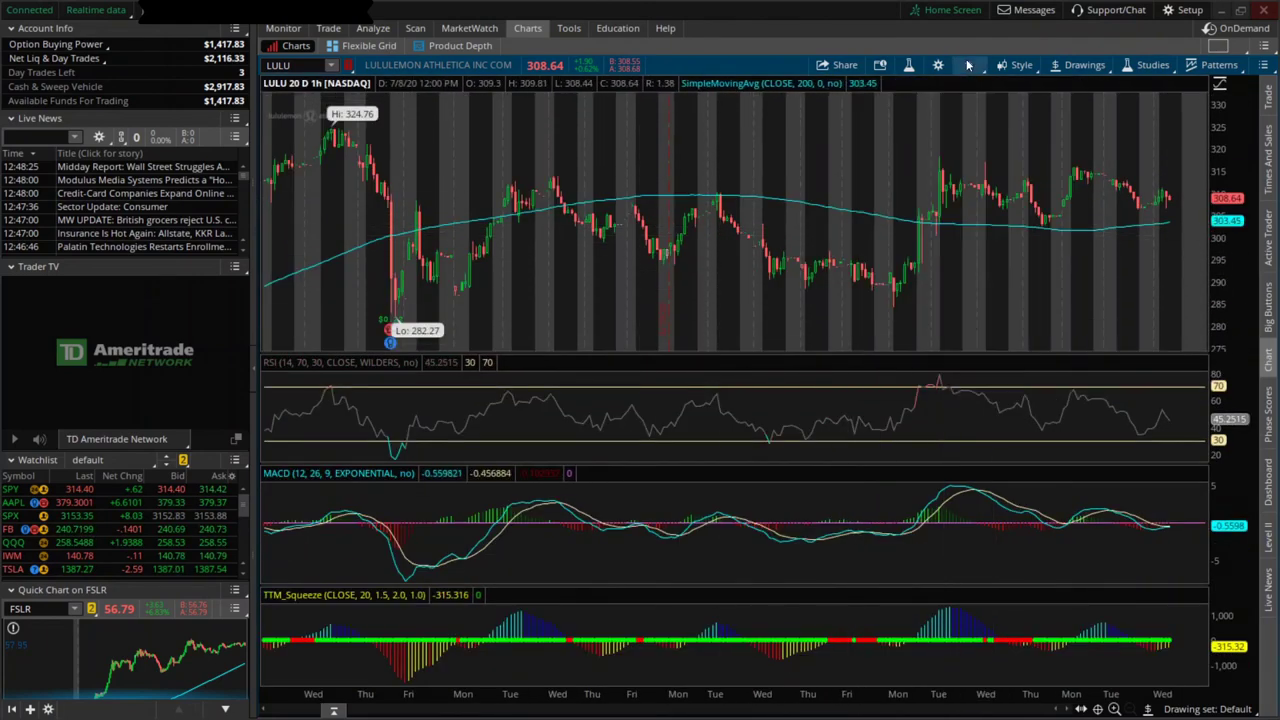
Draw horizontal price levels near 314.4 and 288.66 on the LULU chart.
click(433, 175)
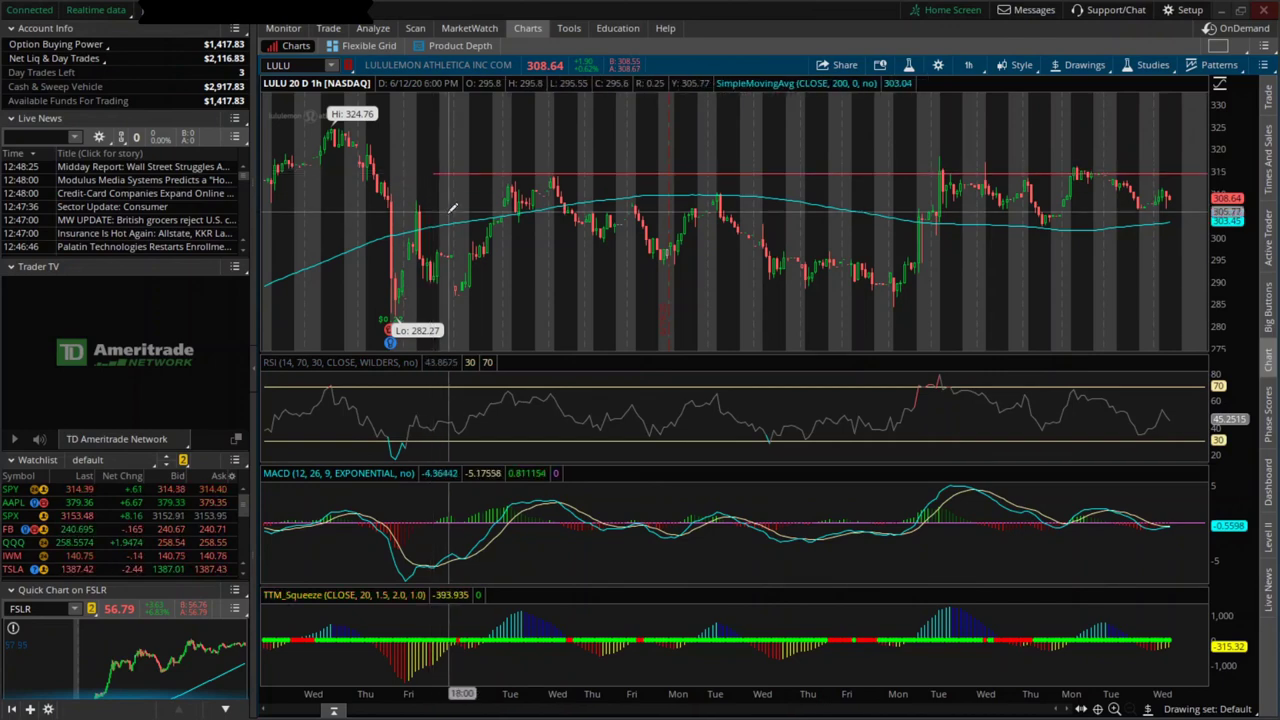
click(410, 287)
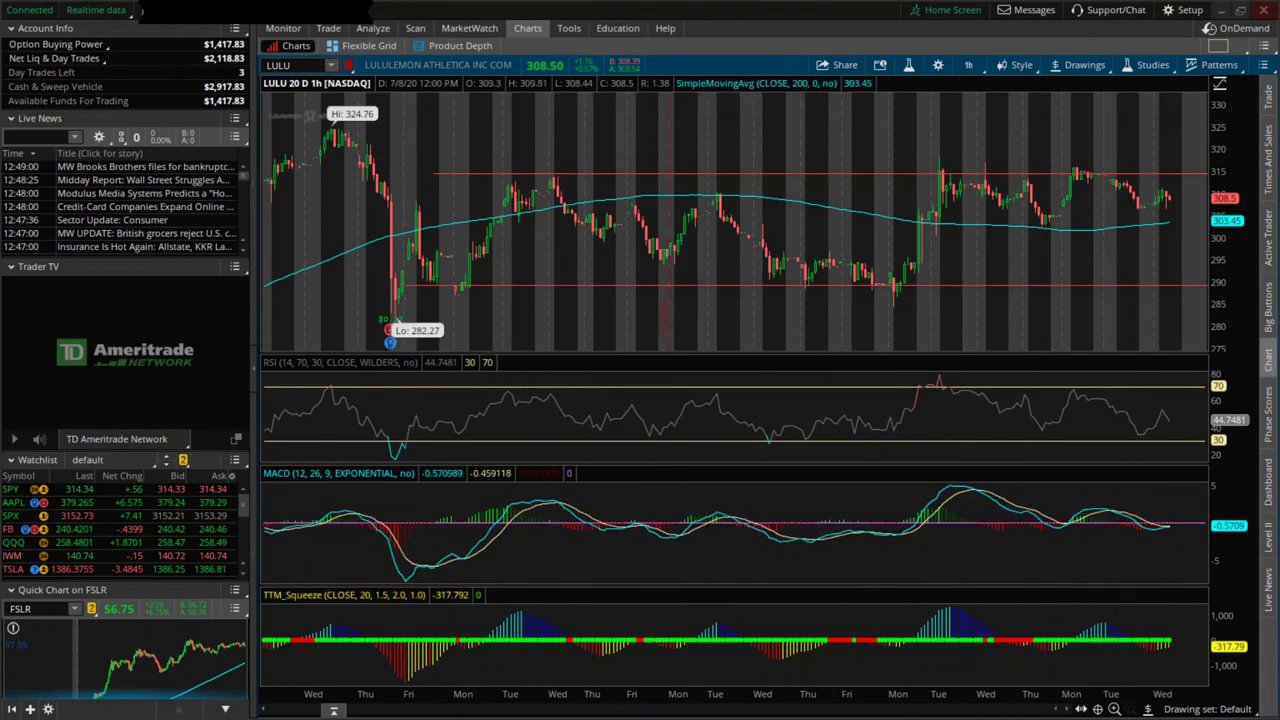
click(1218, 10)
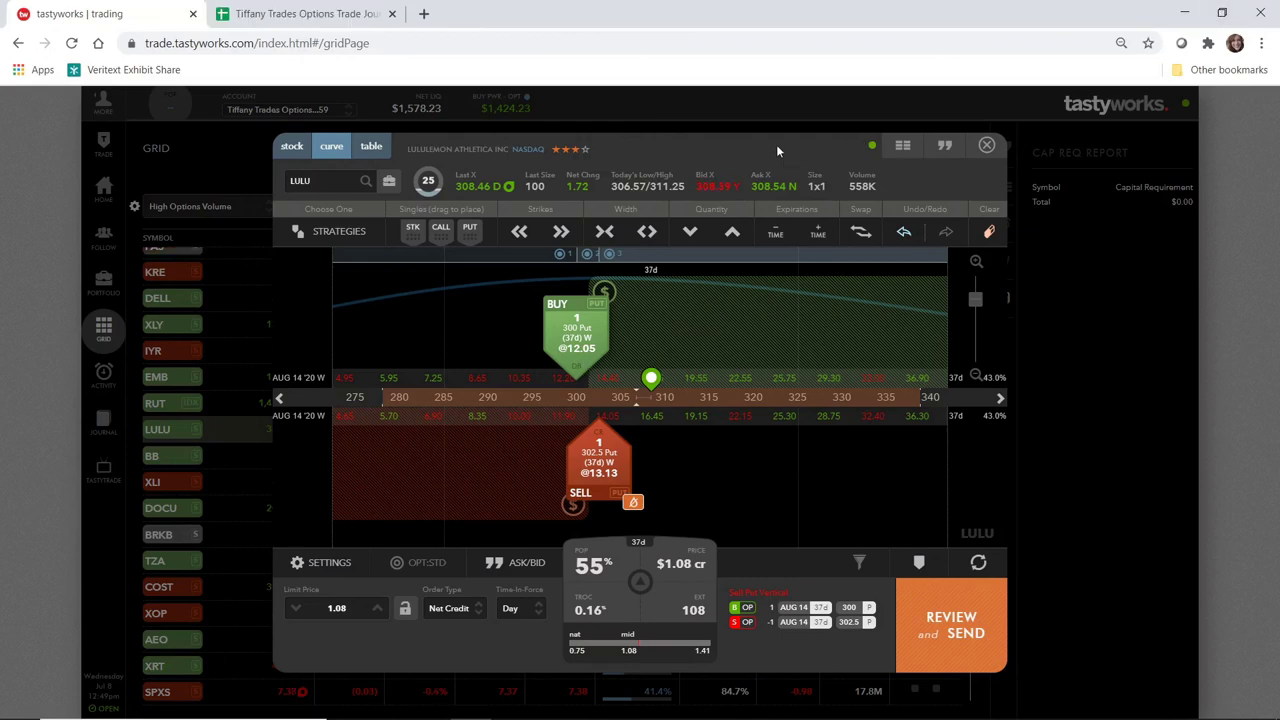
On the profit curve, shift the spread down to 290/292.5 puts, then back up to 297.5/300.
drag(577, 340, 555, 340)
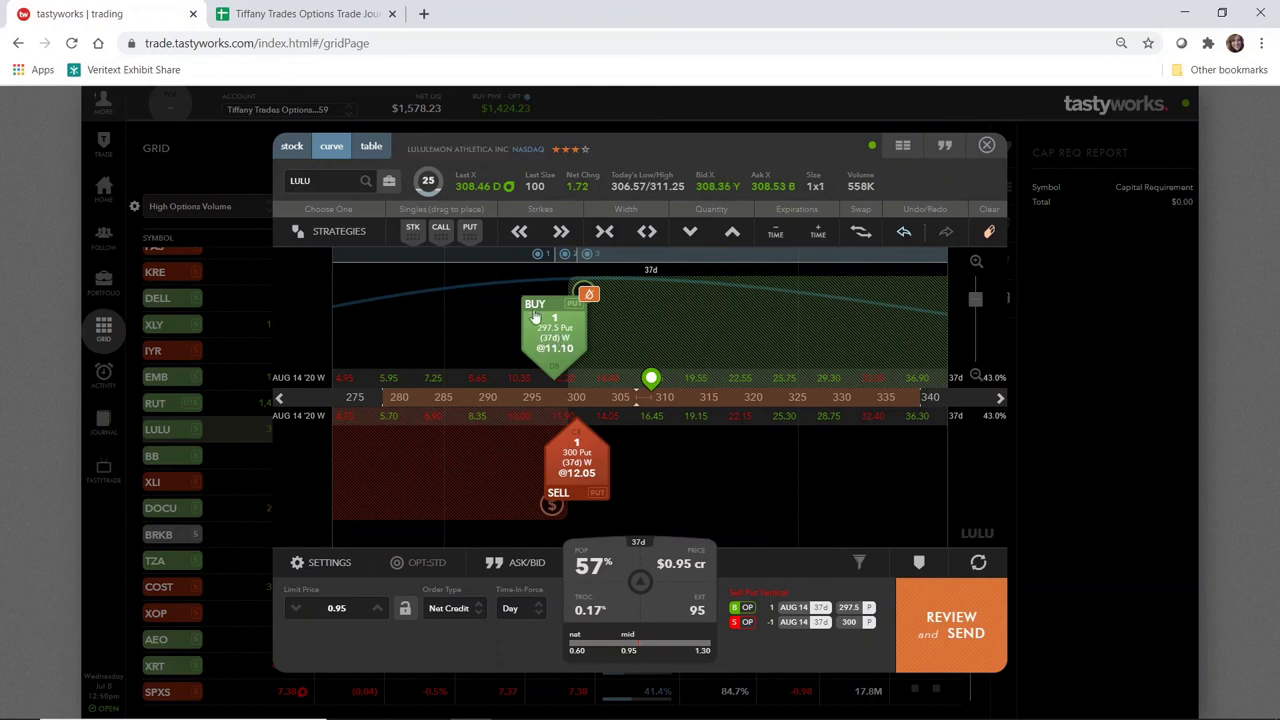
click(513, 238)
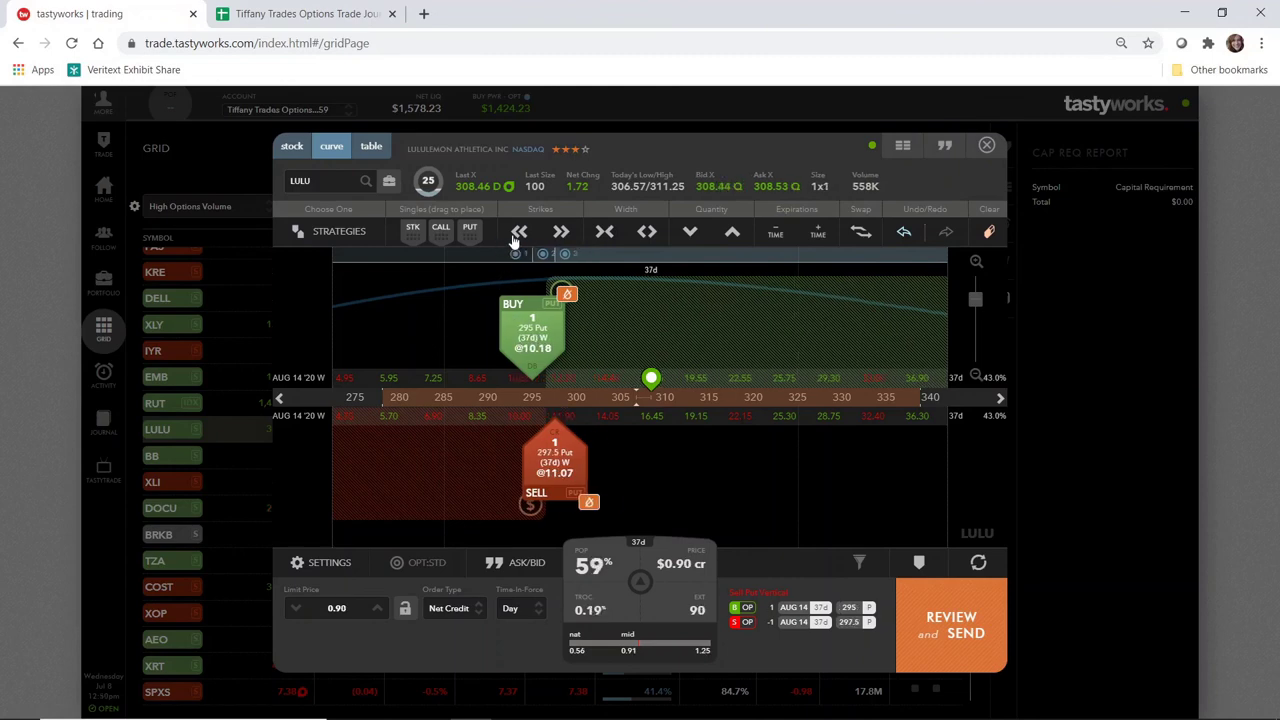
click(513, 233)
click(513, 233)
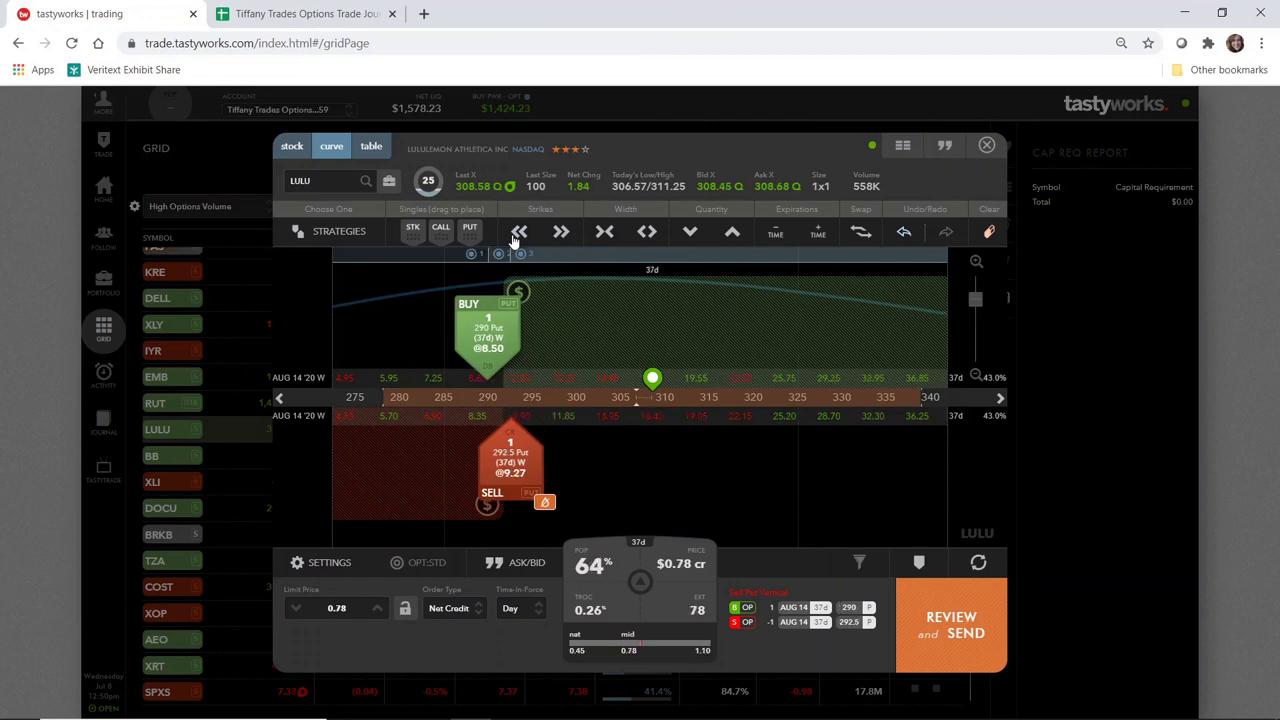
click(561, 231)
In the chain table, clear and restore the spread, then shift it to the 300/297.5 puts.
click(371, 147)
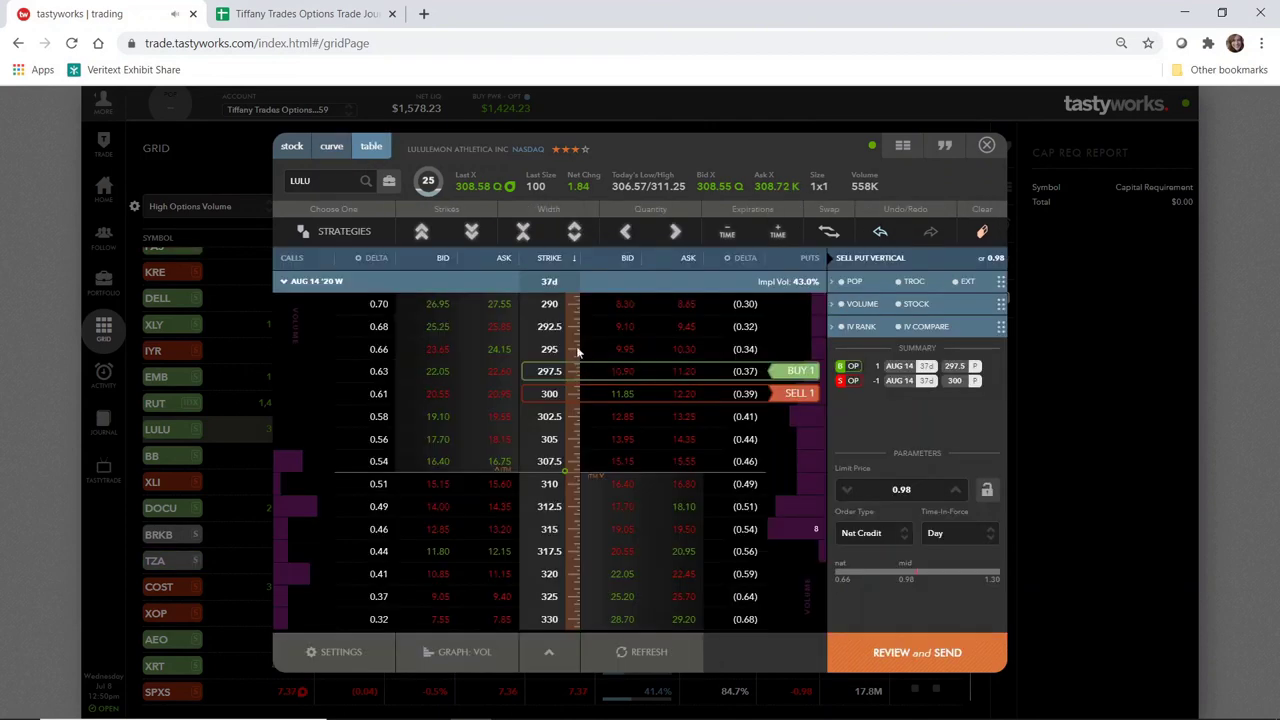
click(980, 236)
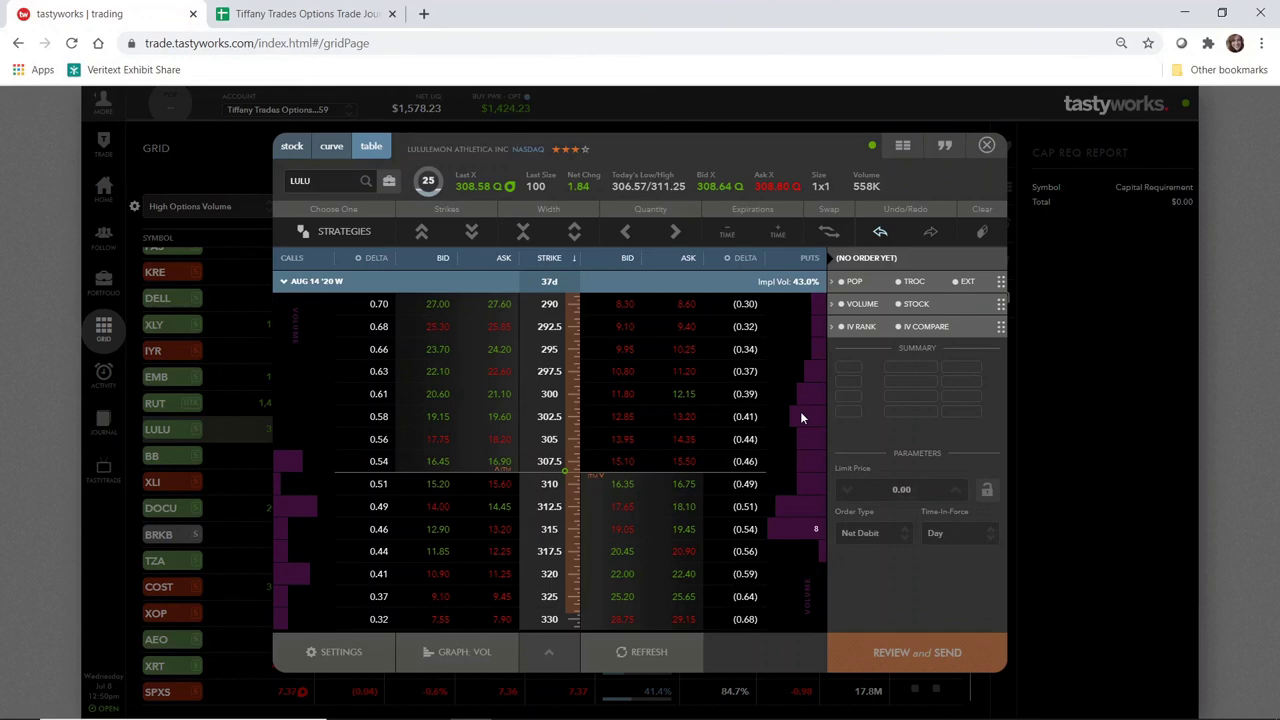
key(ctrl+z)
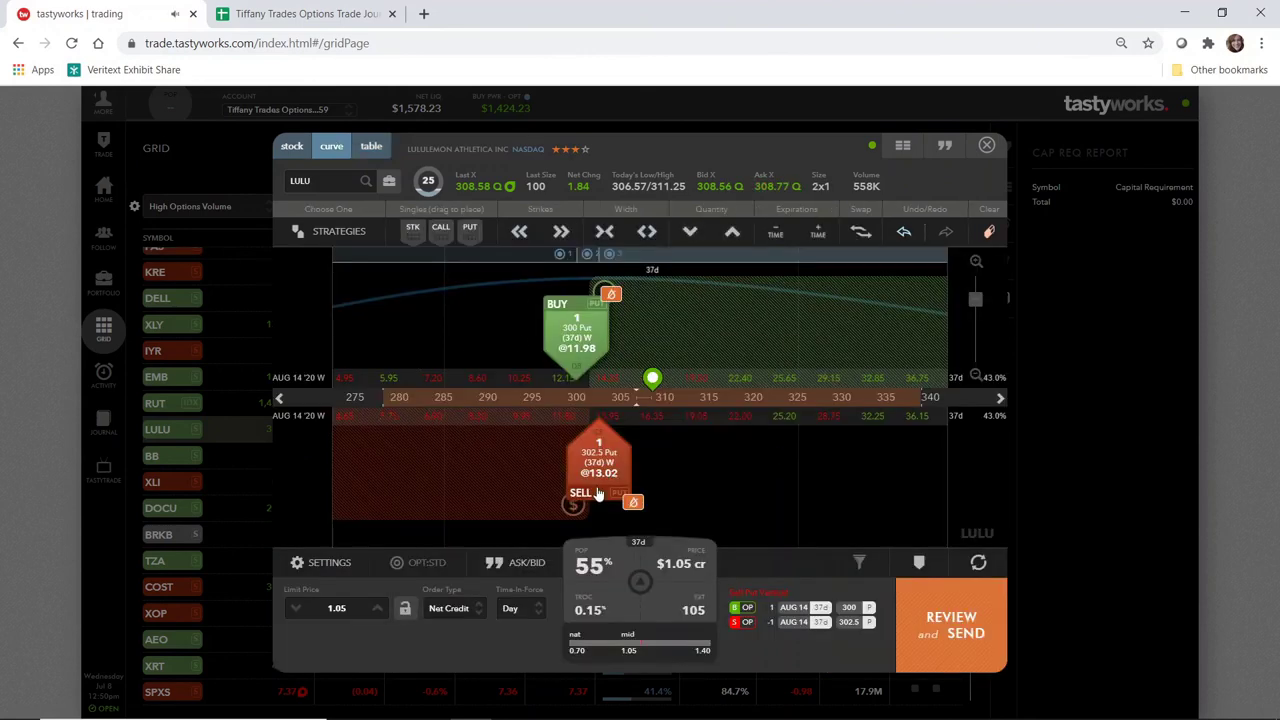
click(519, 234)
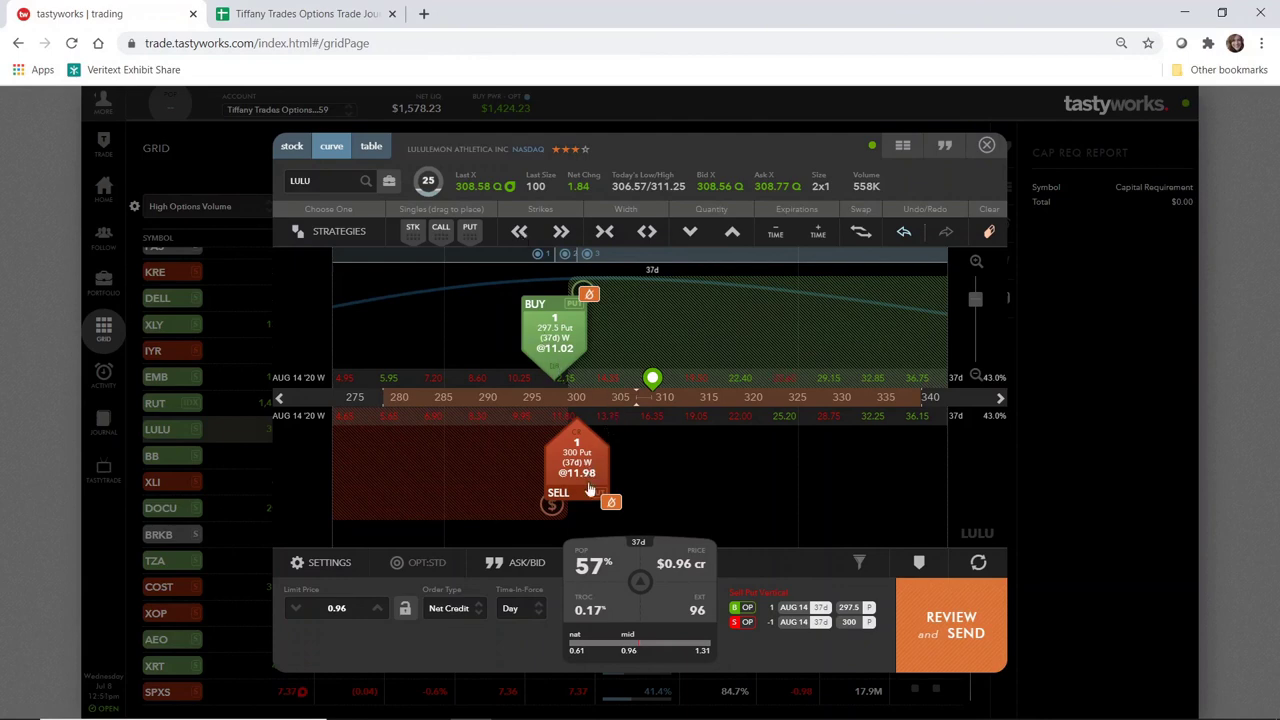
click(594, 704)
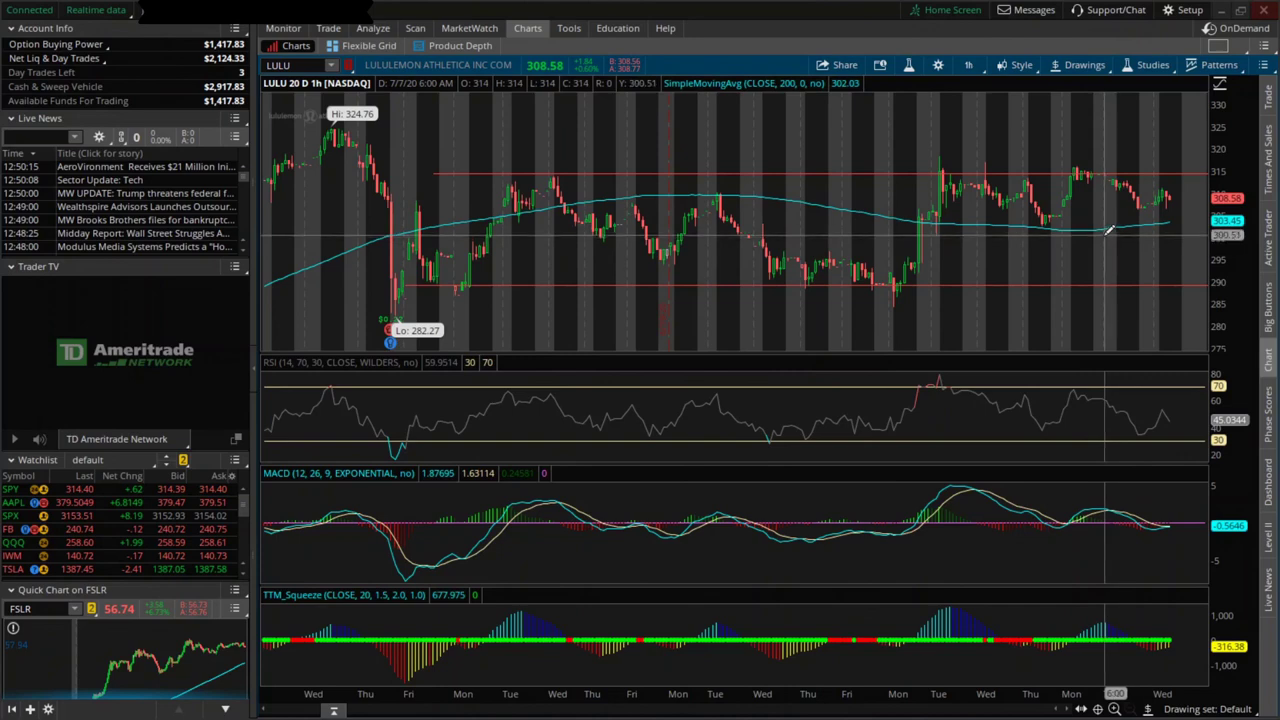
Add a horizontal price level at 300.51 on the LULU hourly chart.
click(470, 236)
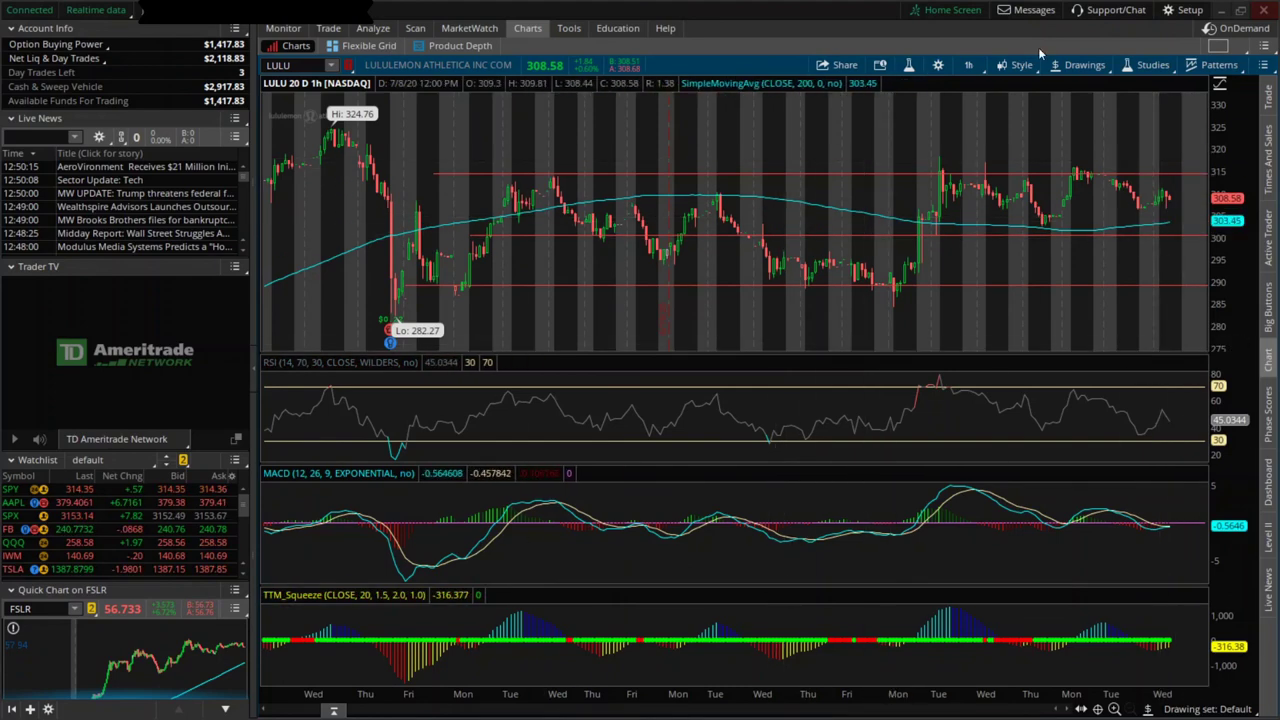
Review the trade analysis for the LULU 300/297.5 put spread at a 0.98 credit.
click(1219, 9)
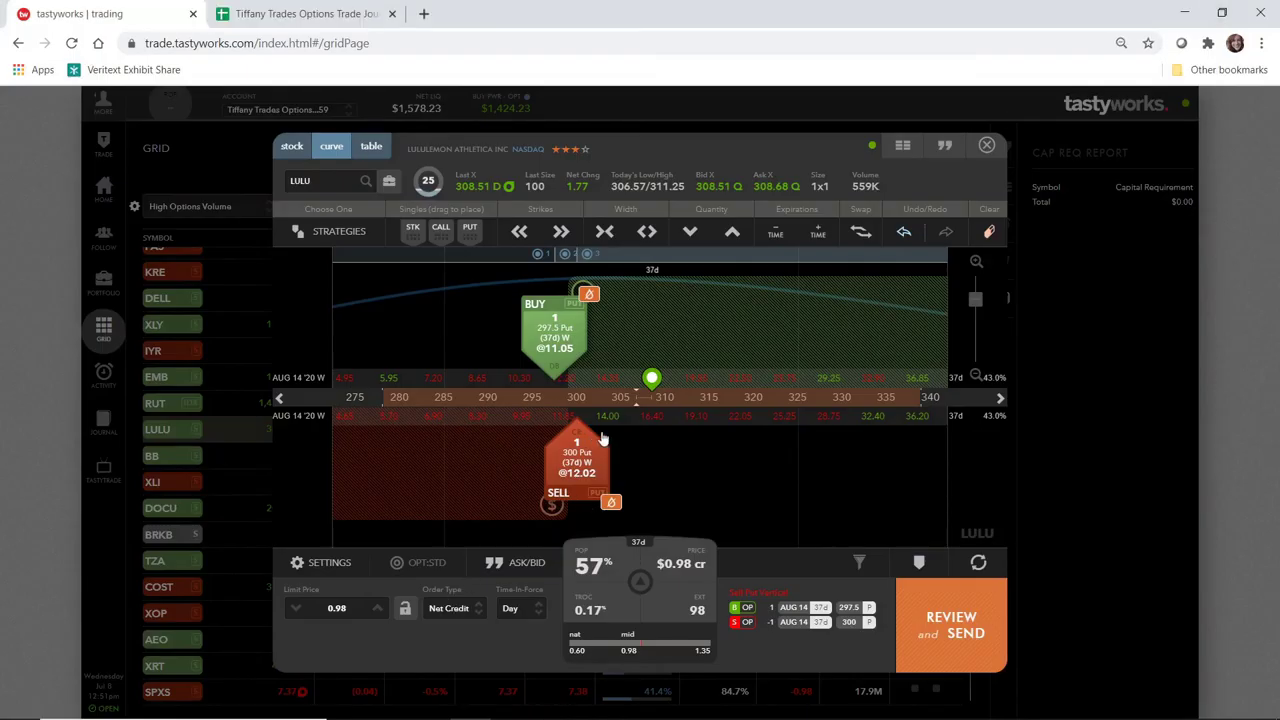
click(640, 583)
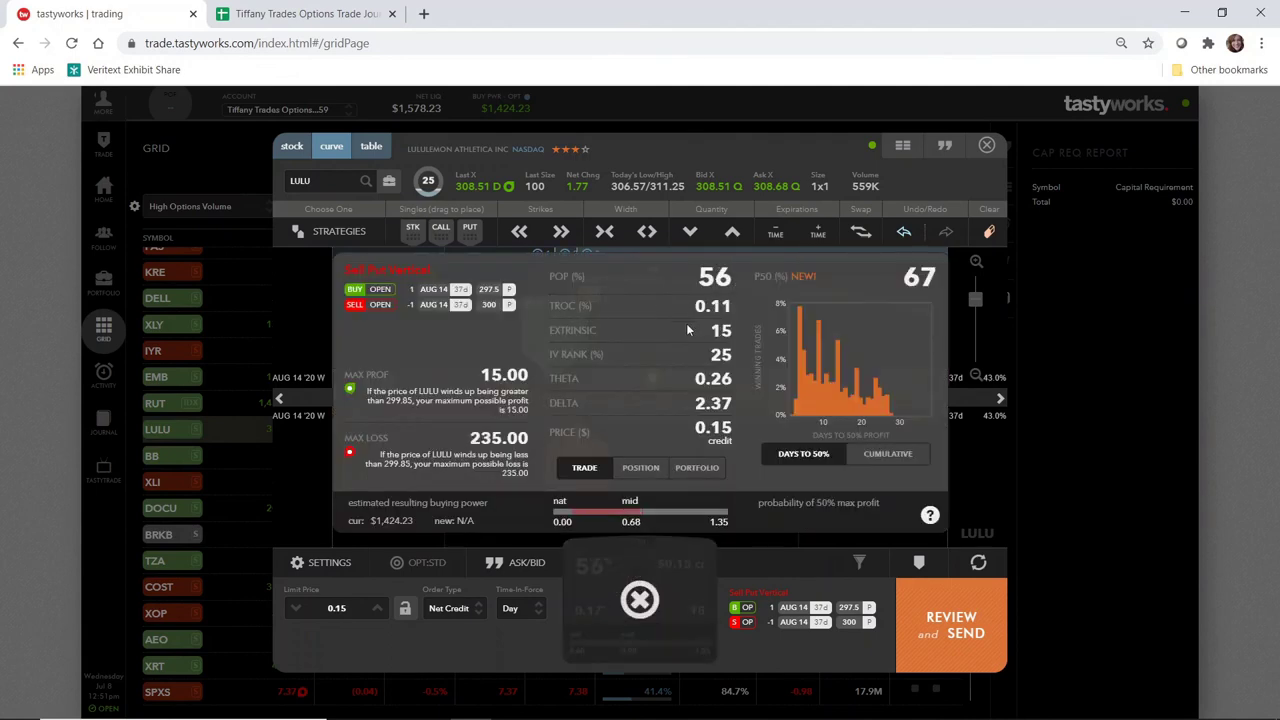
click(642, 595)
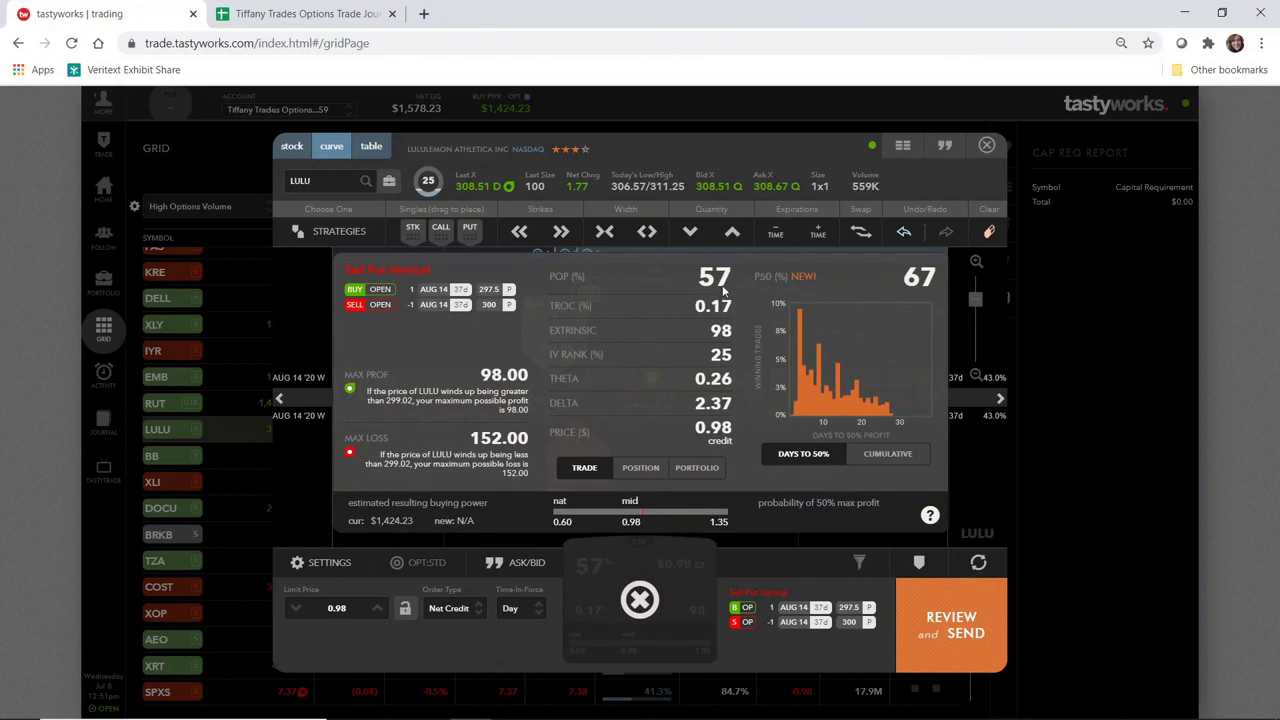
click(639, 600)
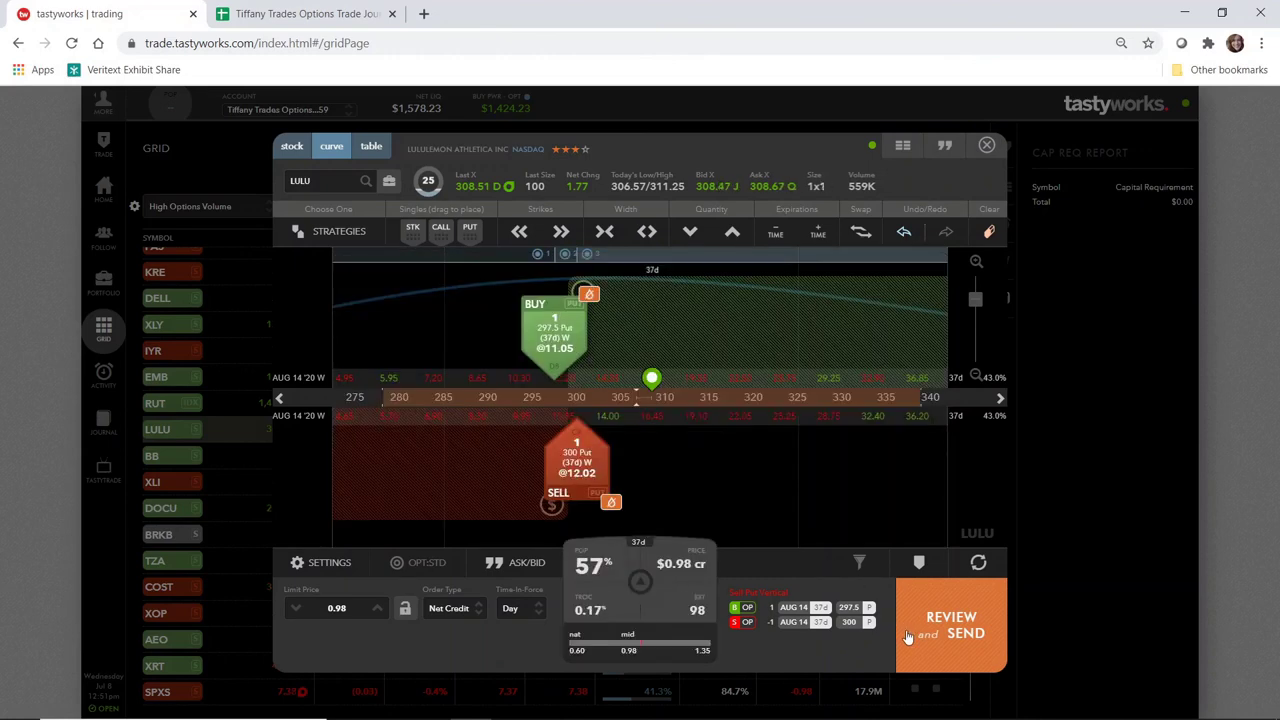
Lower the limit to a 0.95 credit and send the LULU put spread order.
click(951, 625)
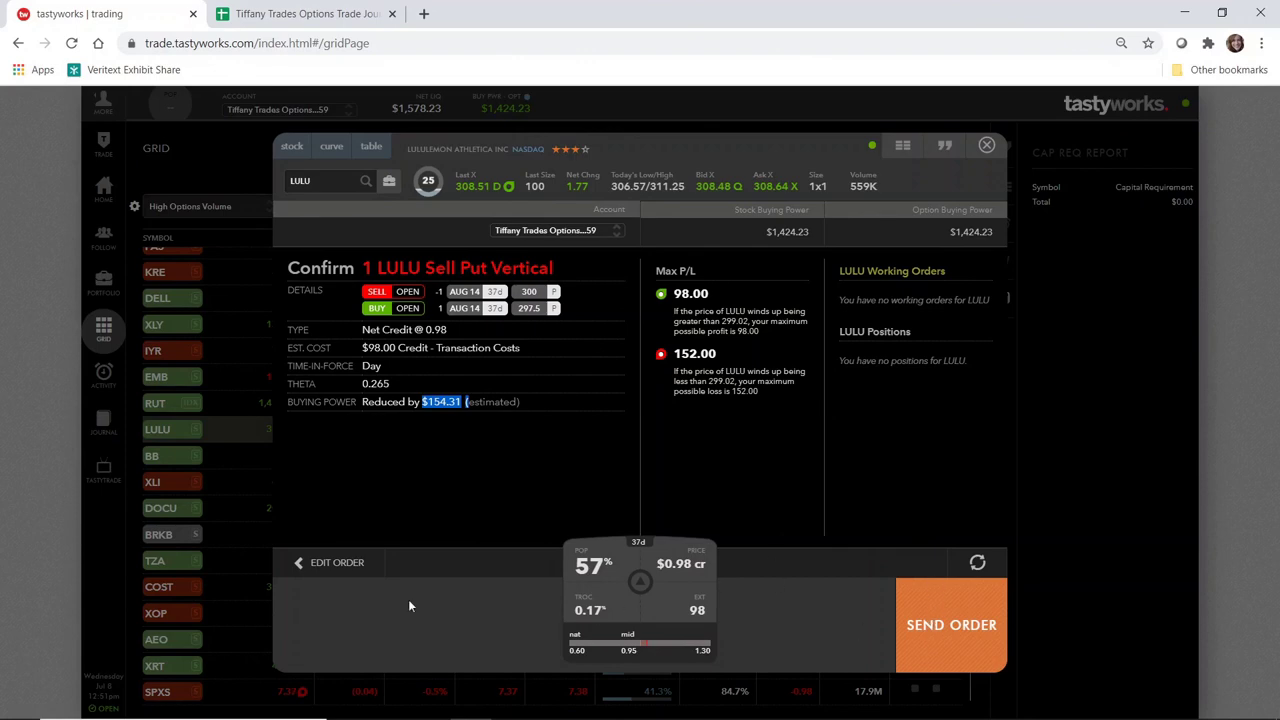
click(337, 562)
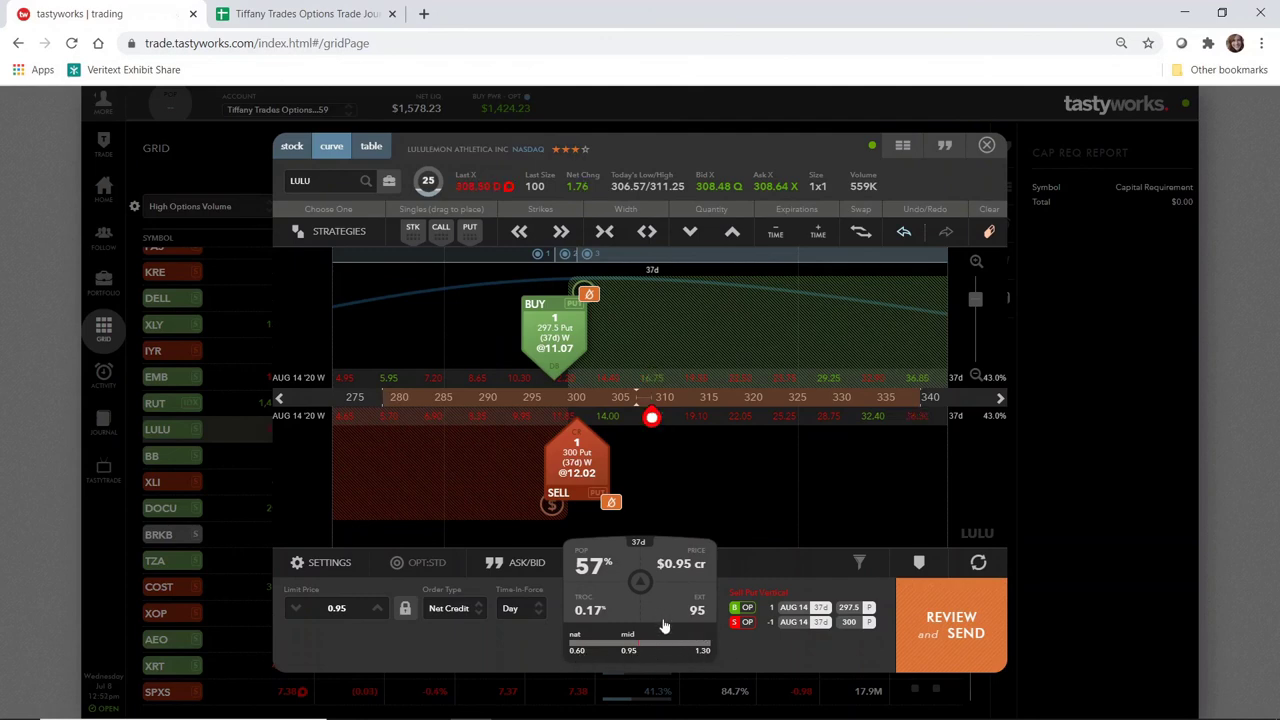
click(924, 640)
click(925, 638)
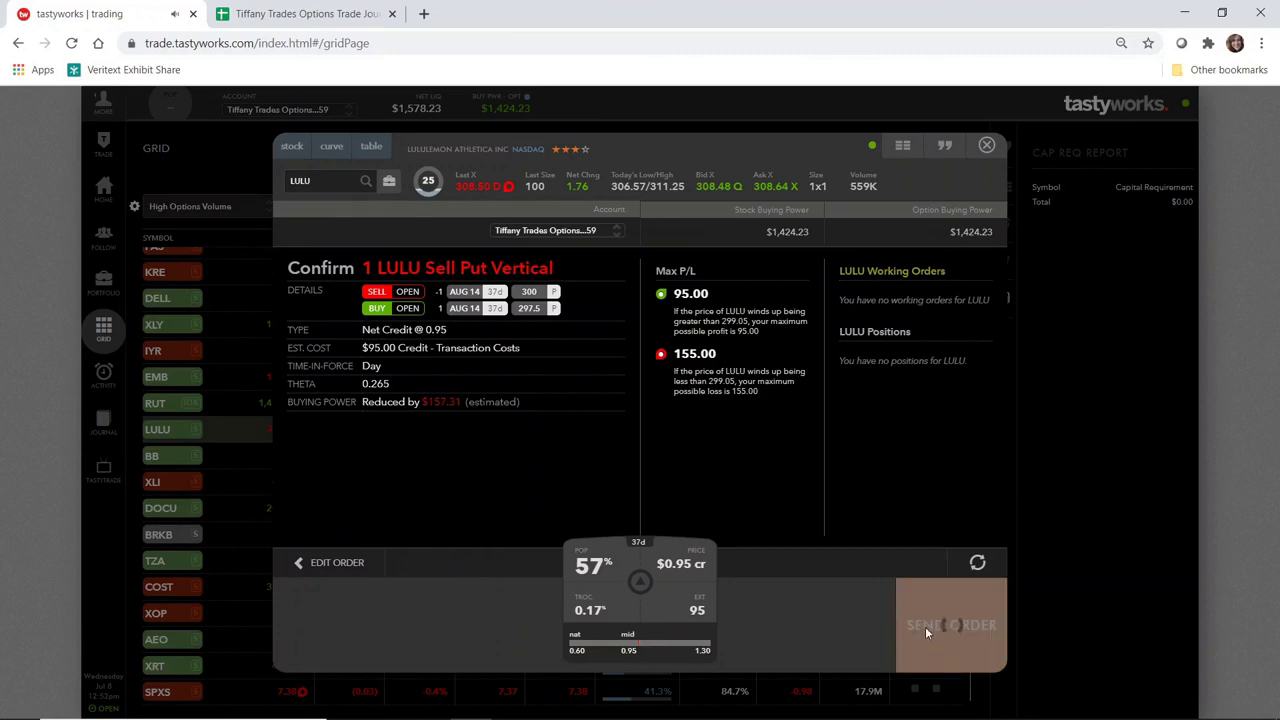
Check the filled orders and transaction history, then view the IWM and LULU positions in Portfolio.
click(987, 146)
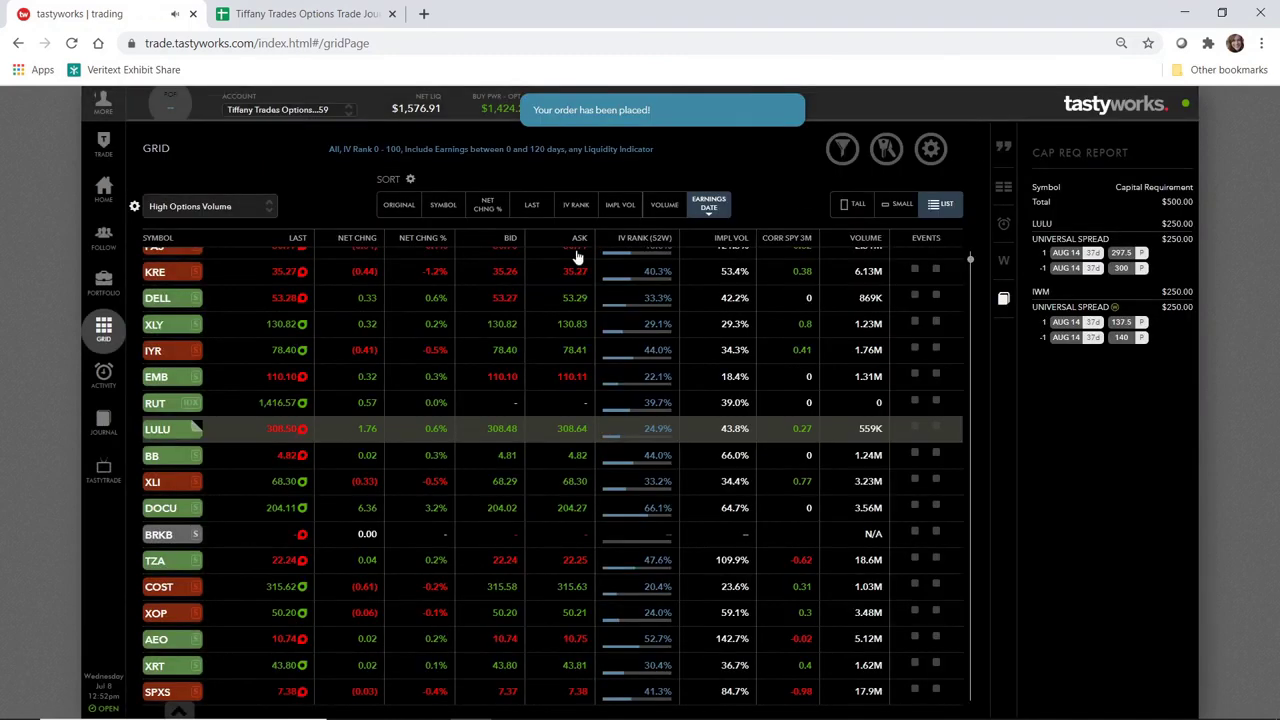
click(108, 278)
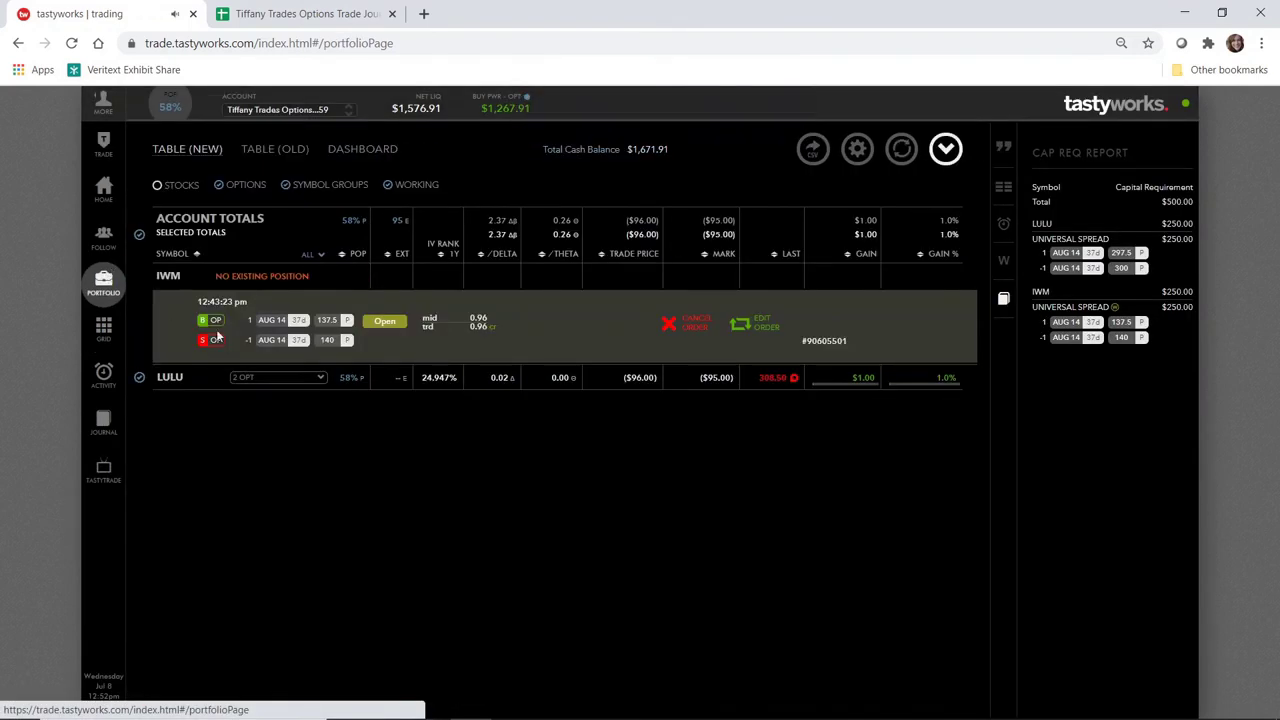
click(103, 375)
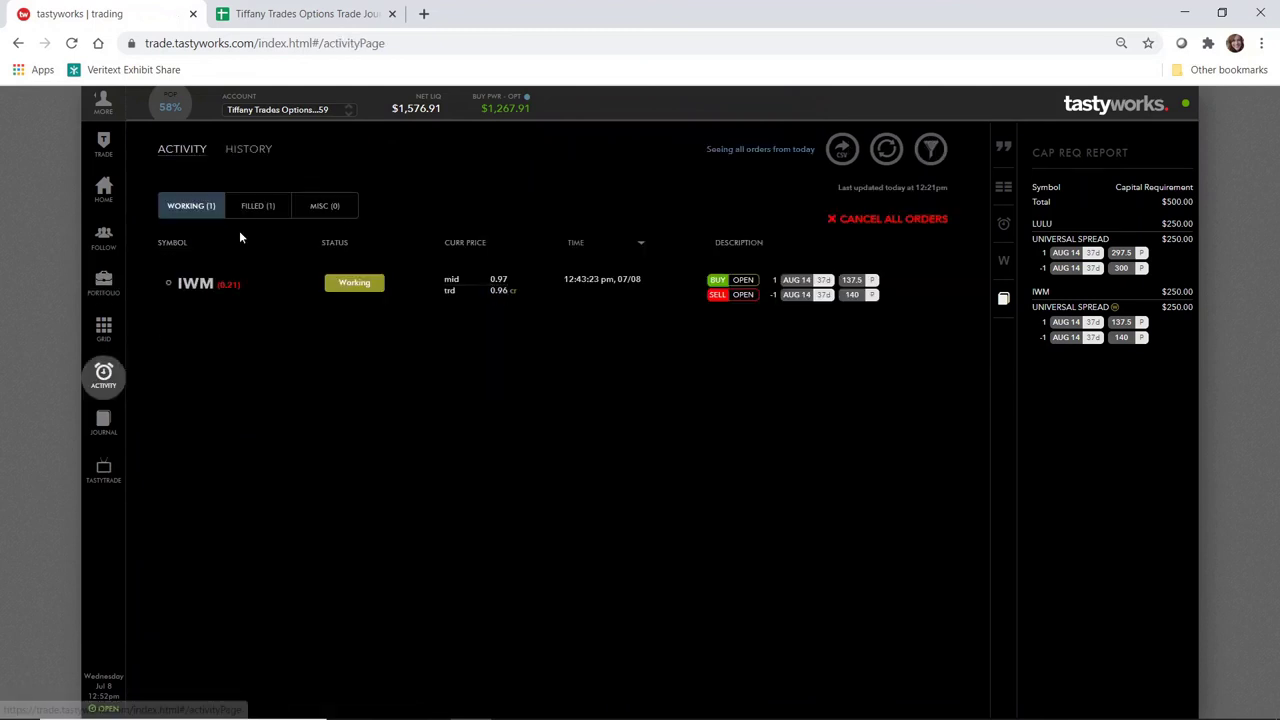
click(252, 212)
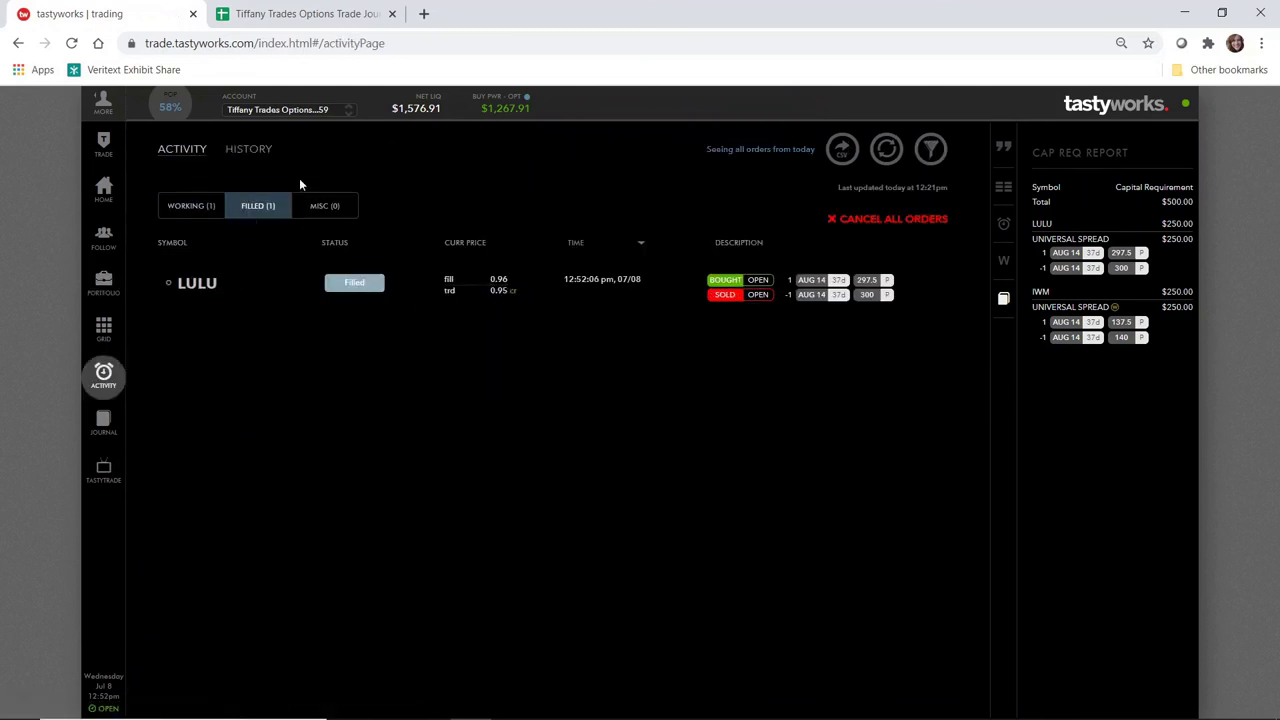
click(250, 150)
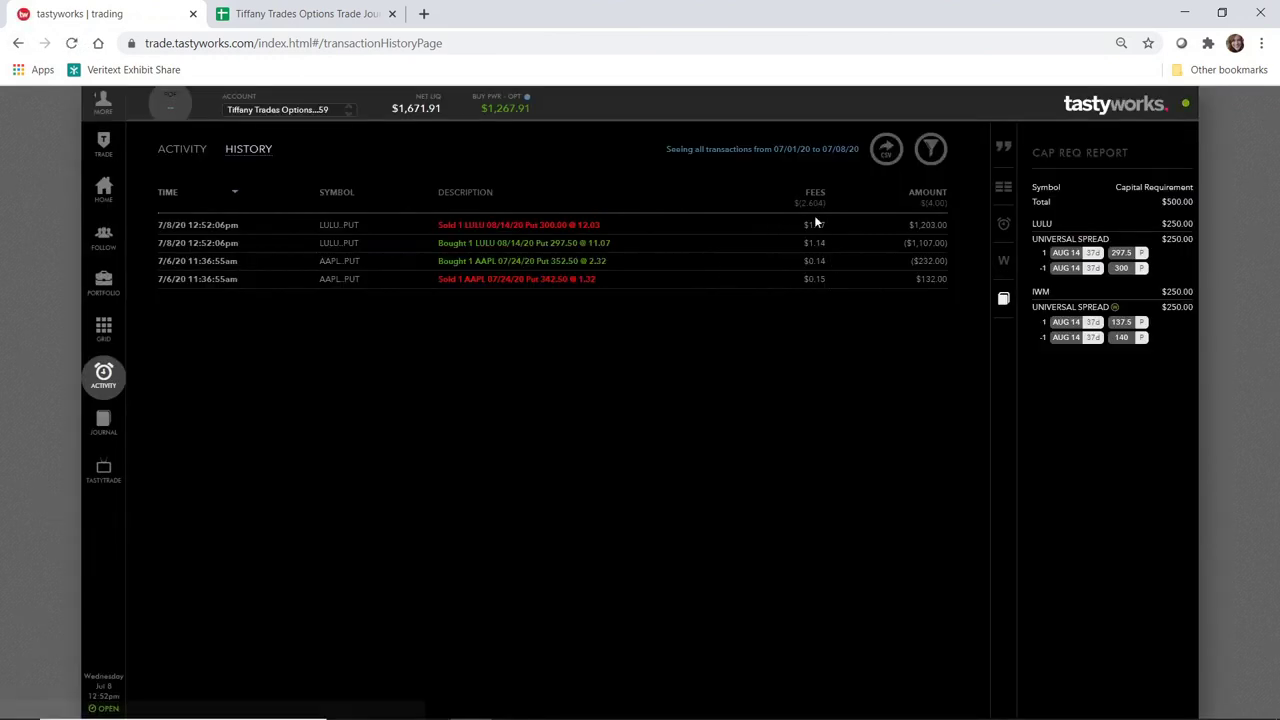
click(105, 284)
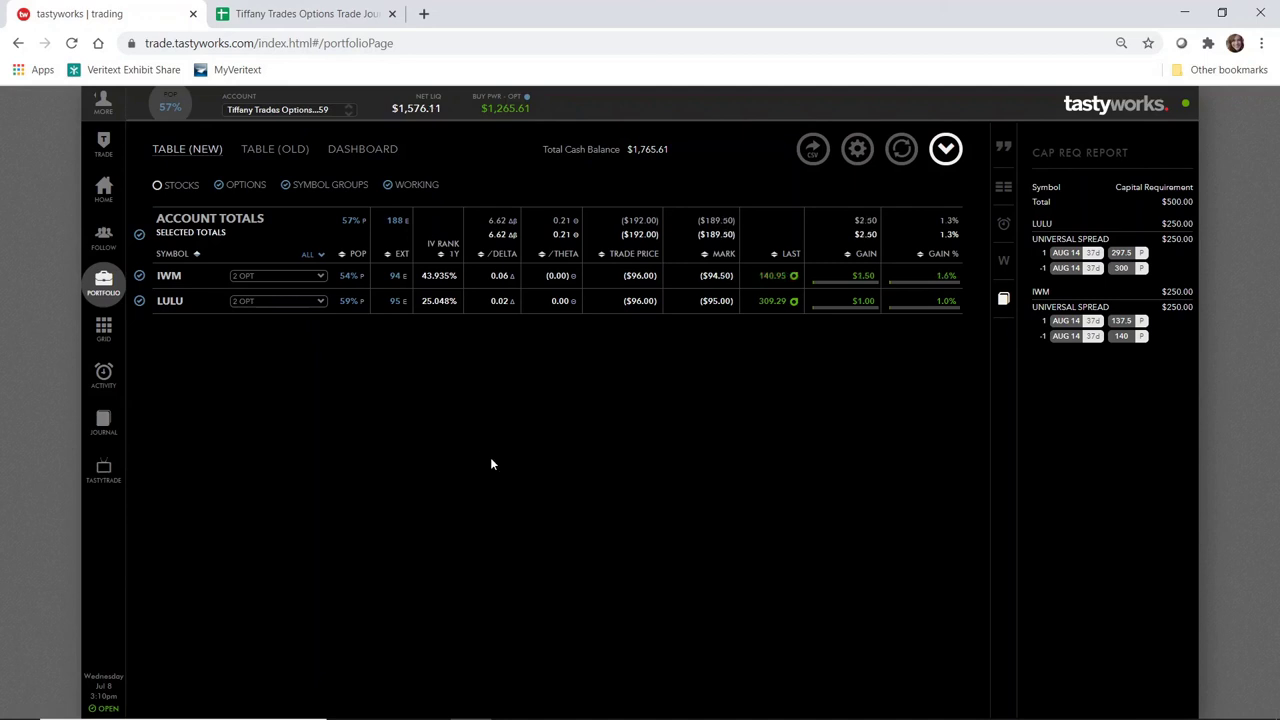
click(103, 374)
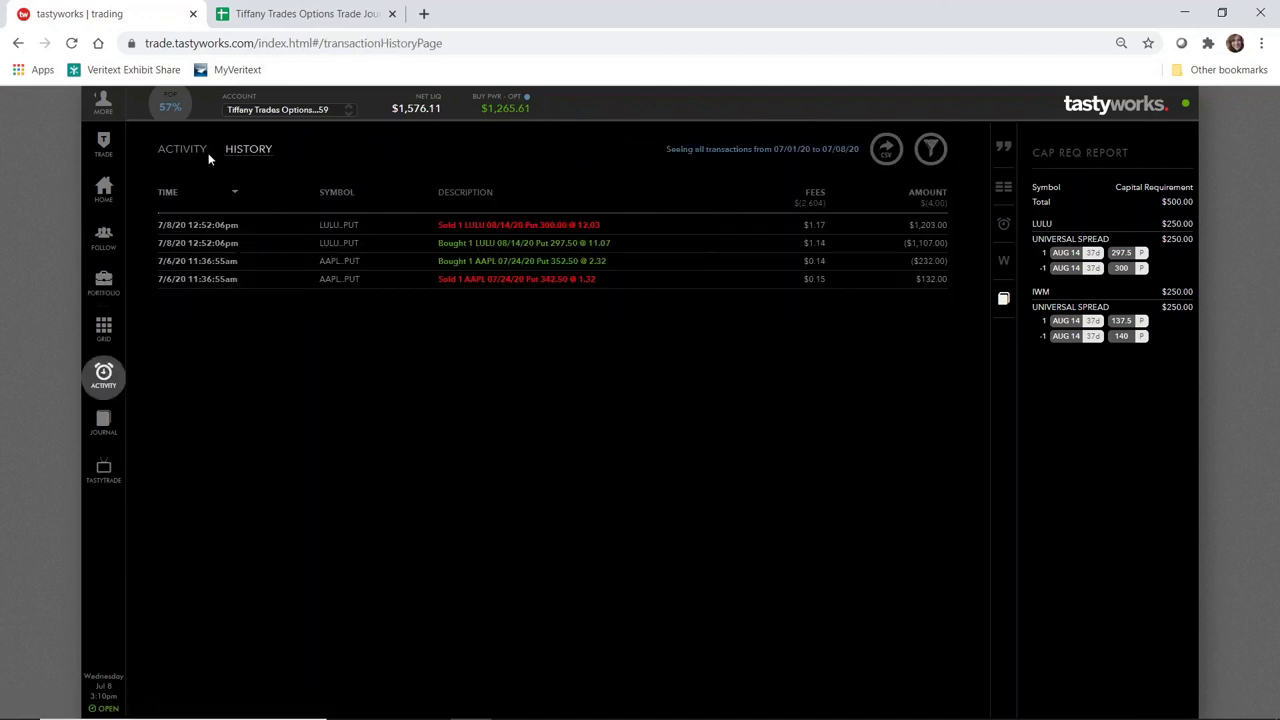
click(182, 150)
click(258, 208)
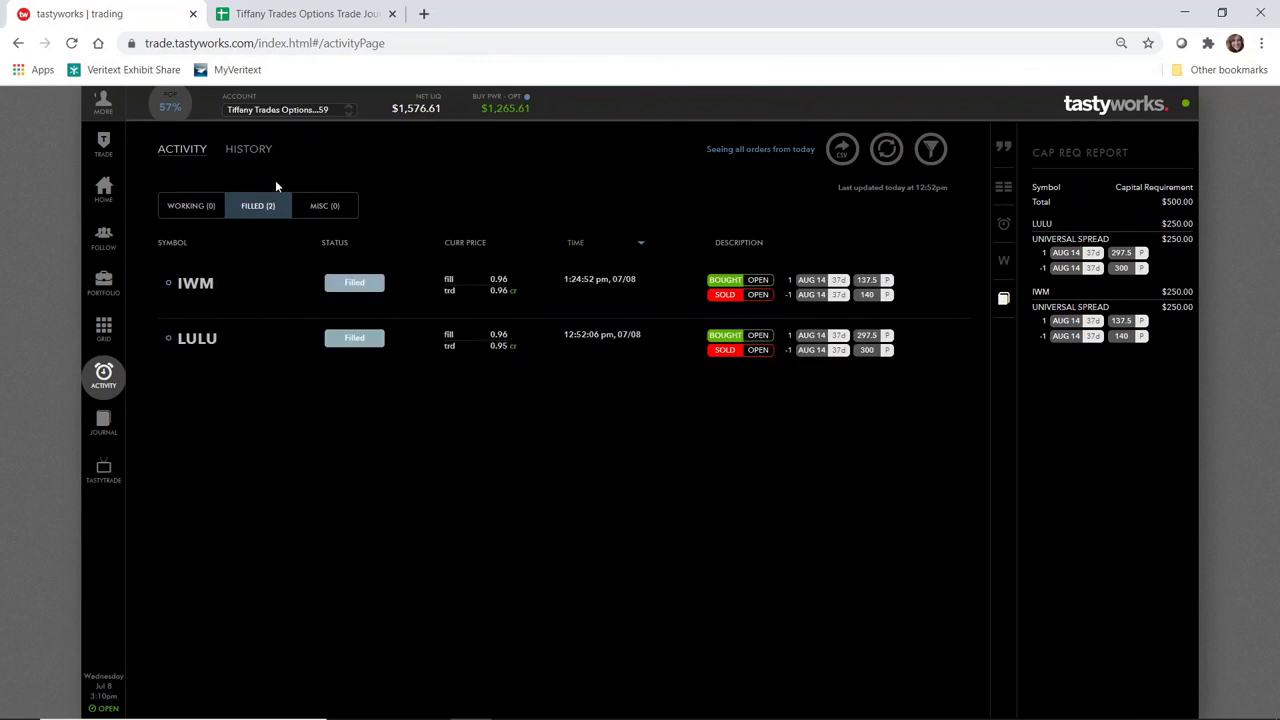
click(248, 149)
click(71, 43)
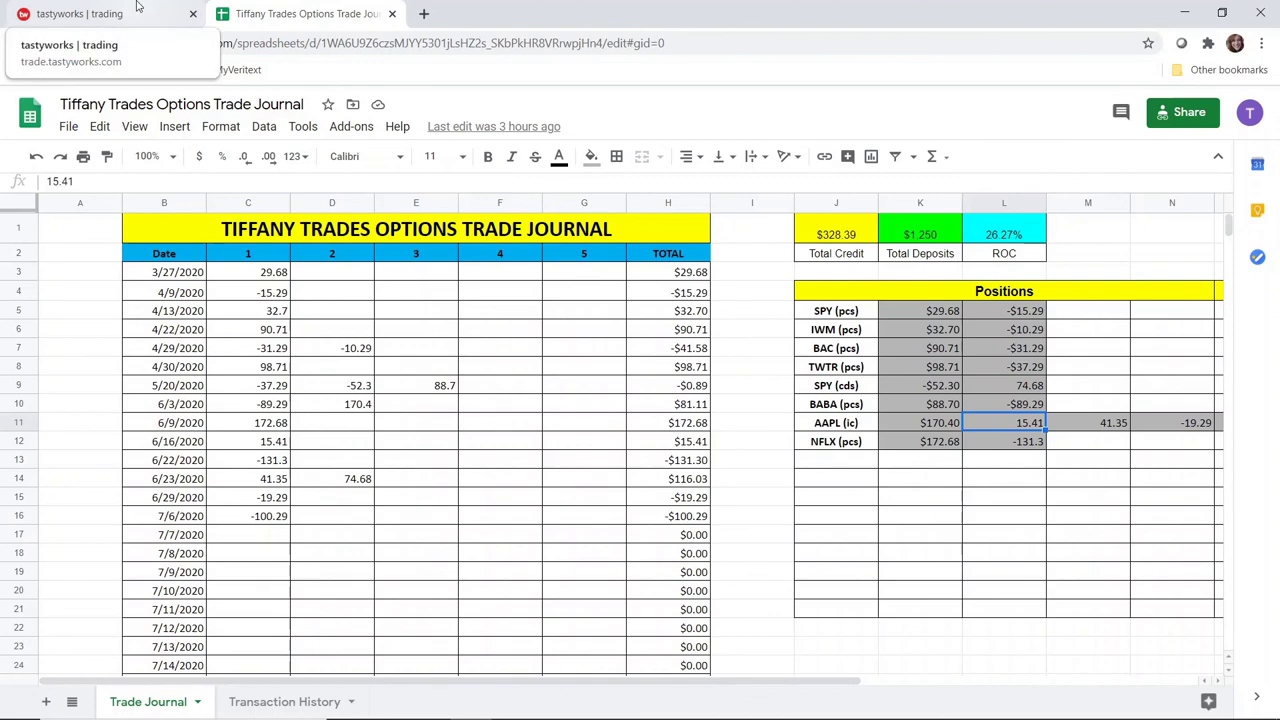
click(135, 7)
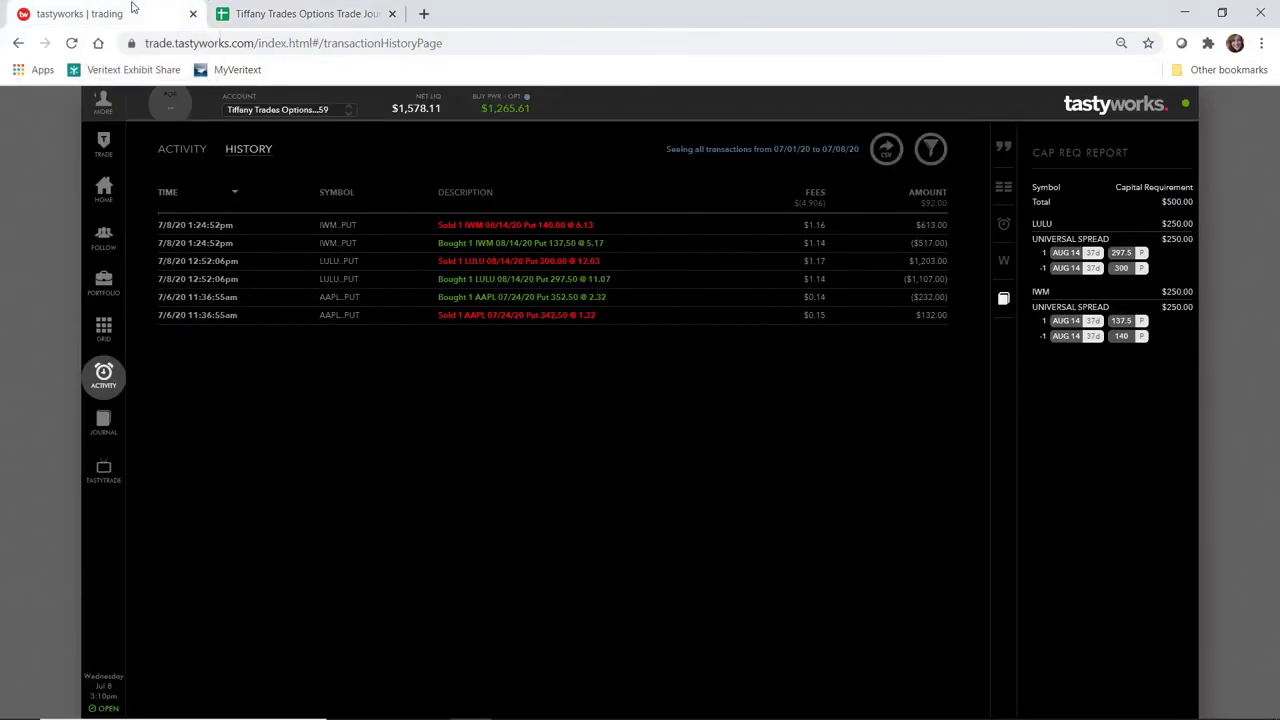
click(105, 281)
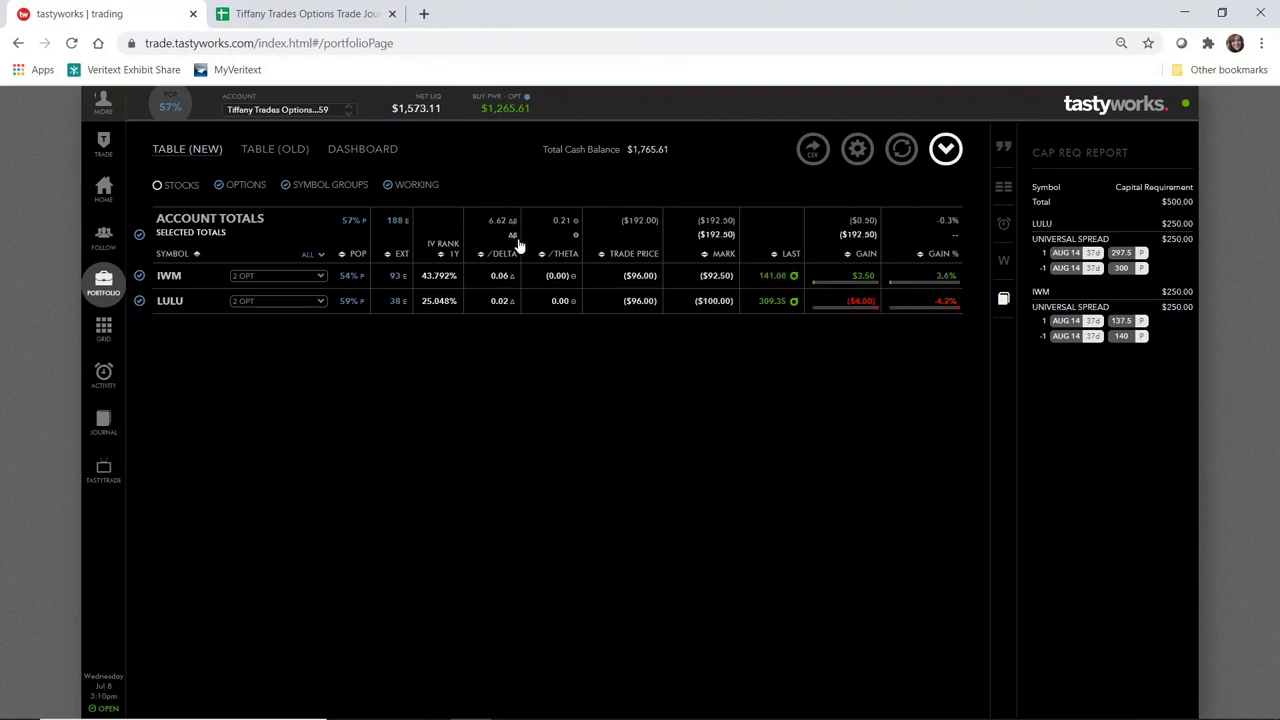
click(288, 278)
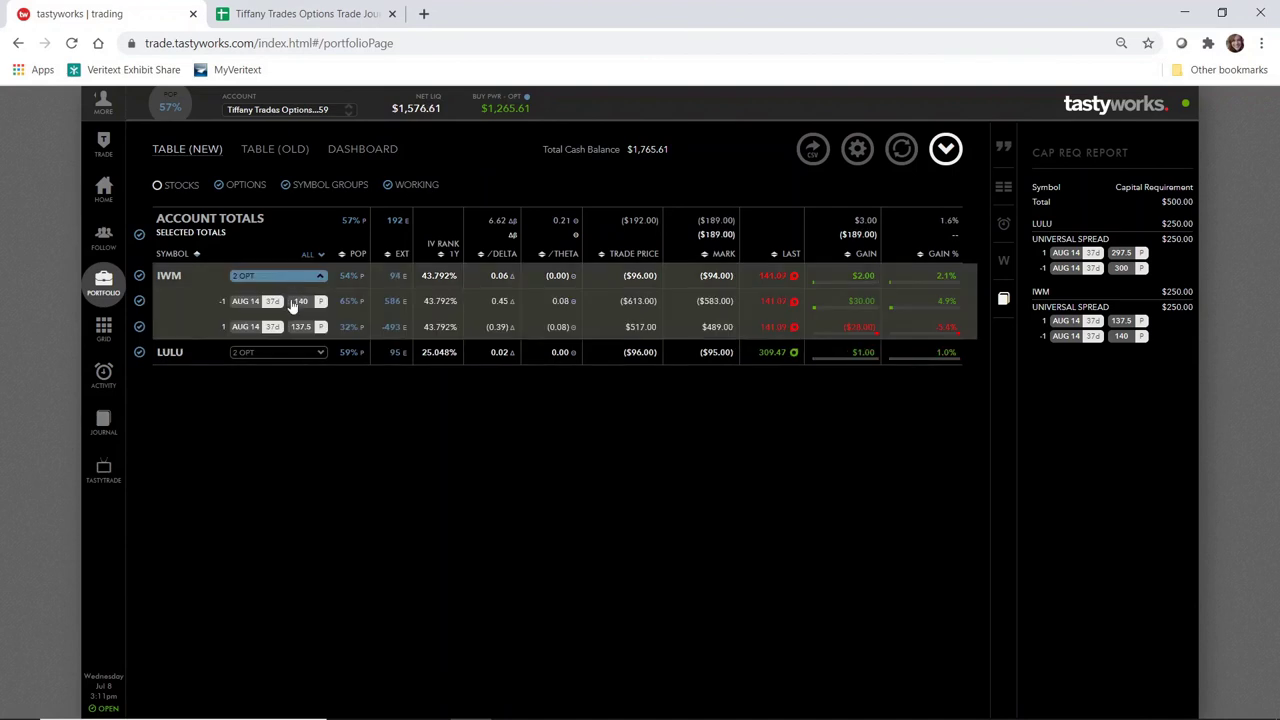
click(298, 353)
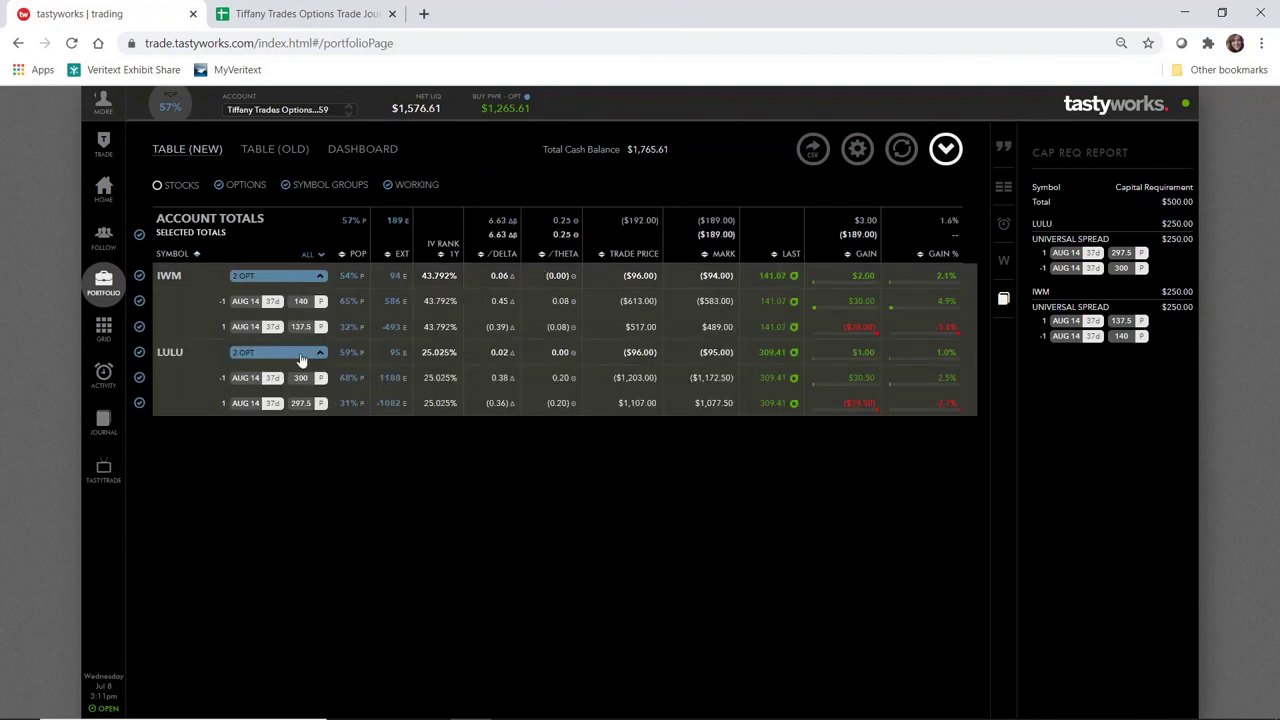
click(296, 285)
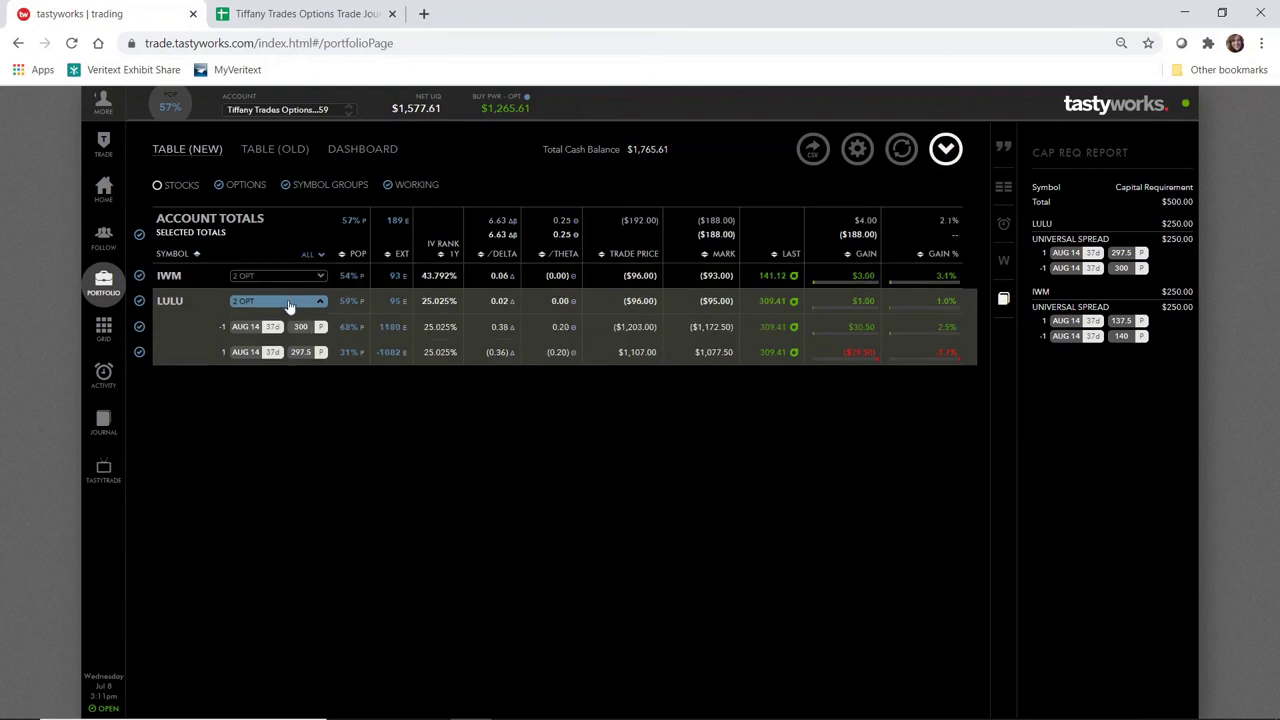
click(290, 302)
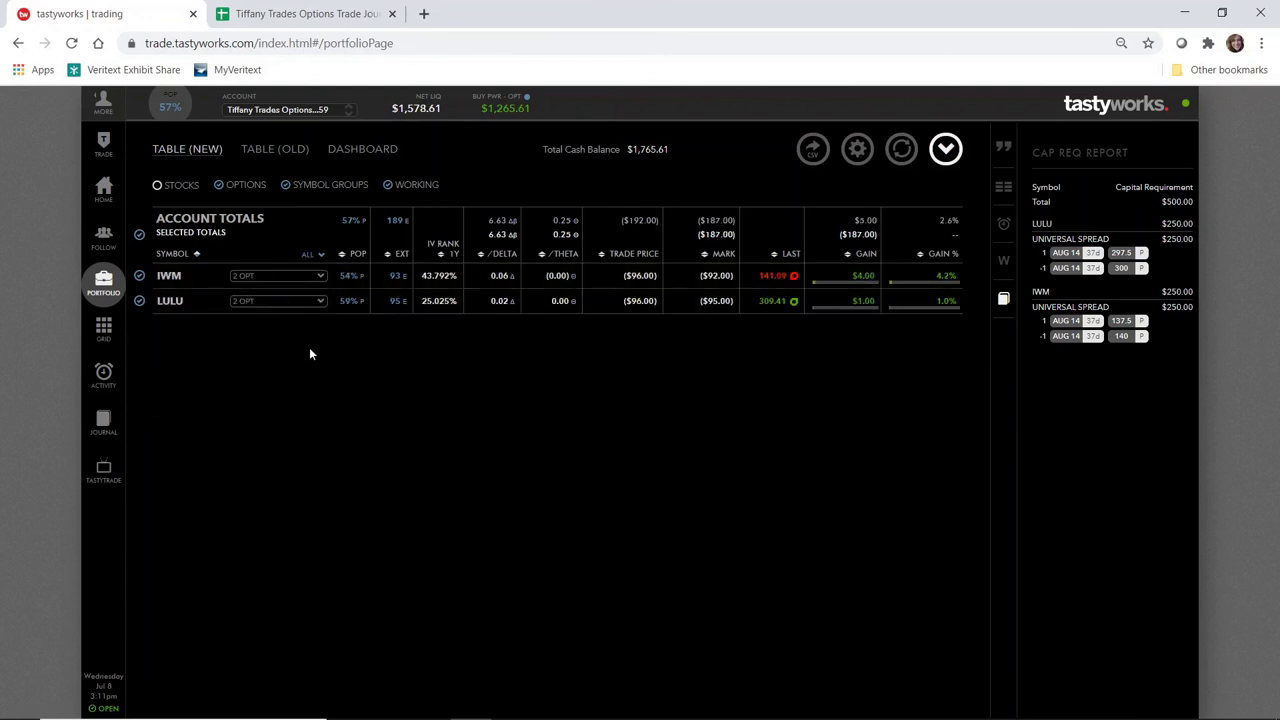